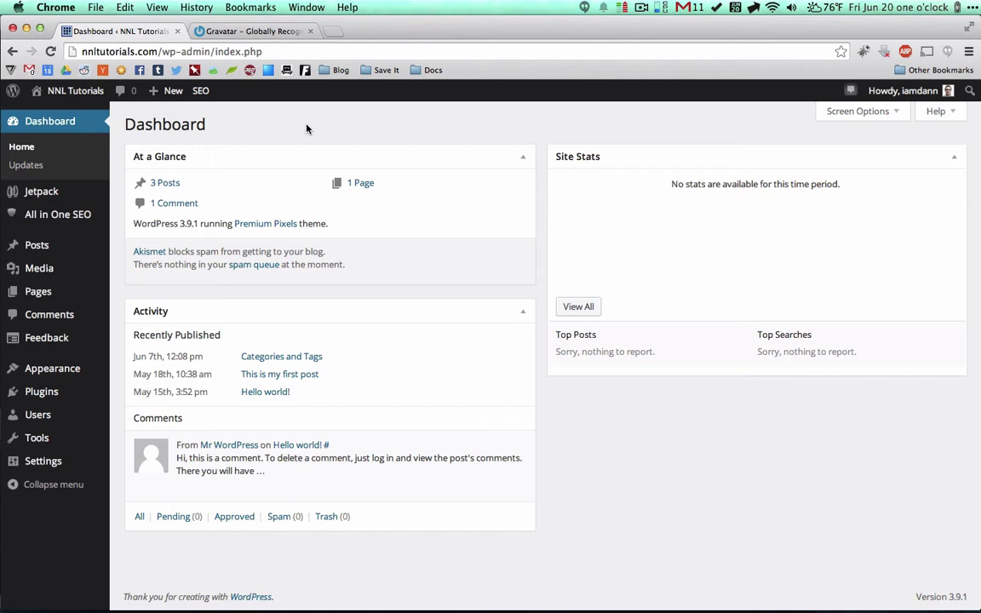
Step: Sign in to Gravatar with the saved WordPress.com login filled by 1Password
click(235, 32)
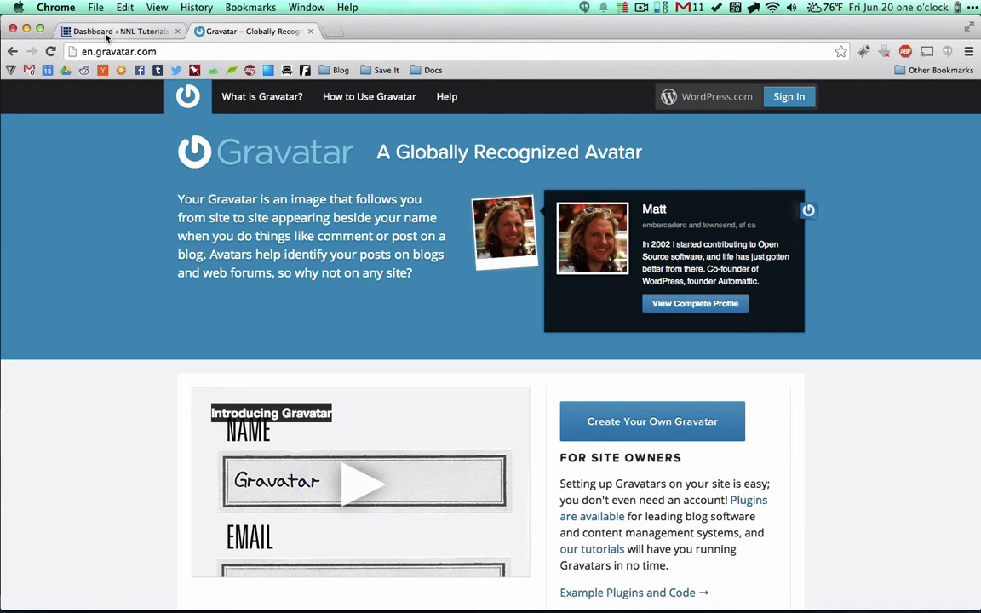
click(77, 32)
mouse_move(941, 96)
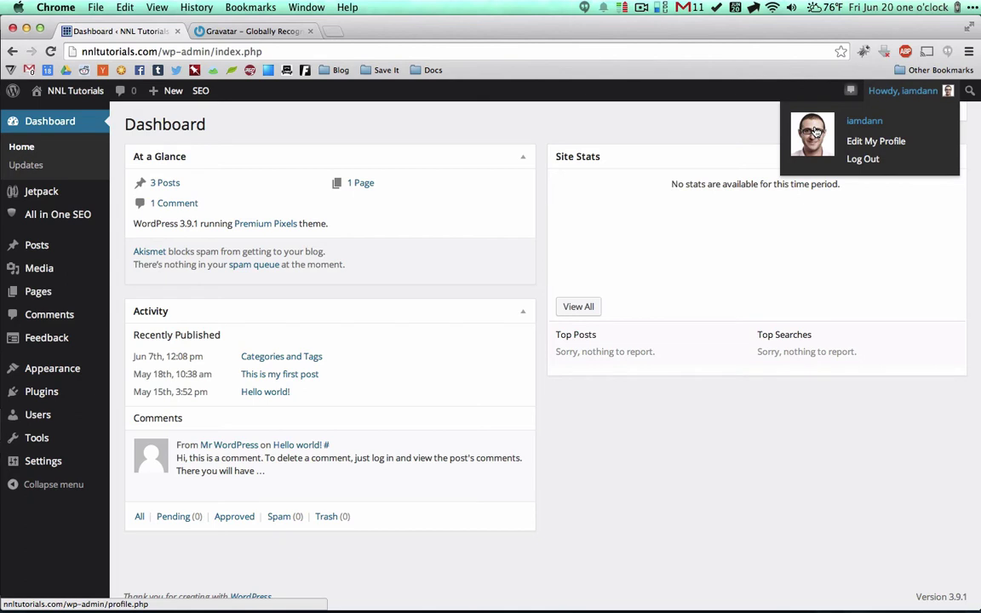
mouse_move(37, 422)
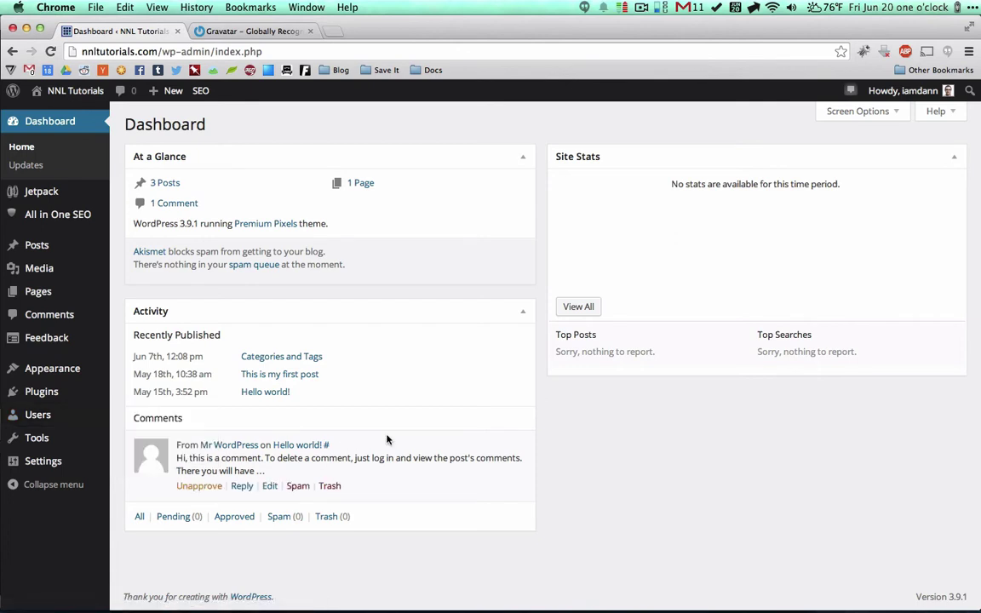
click(242, 33)
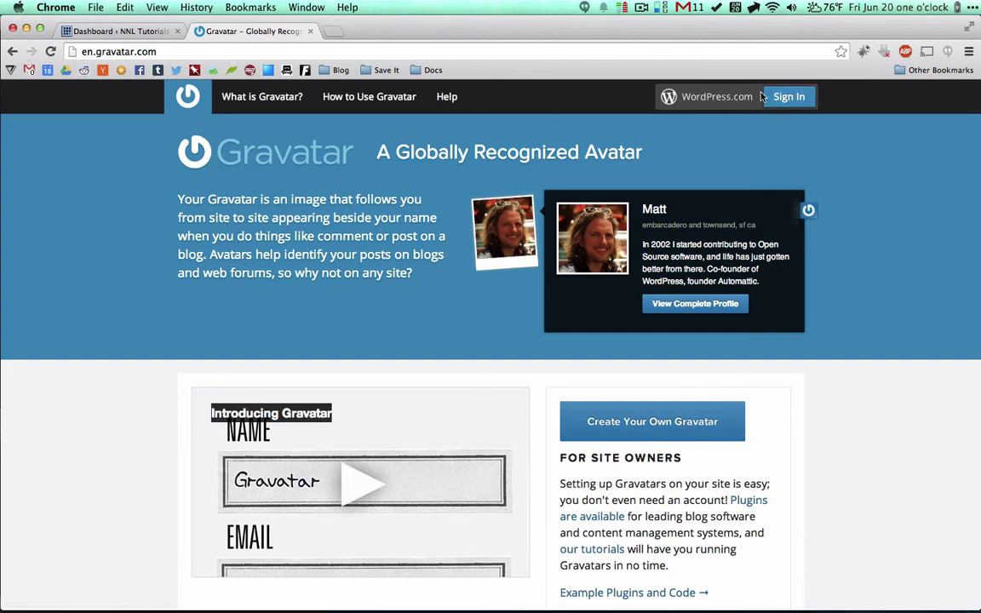
click(798, 100)
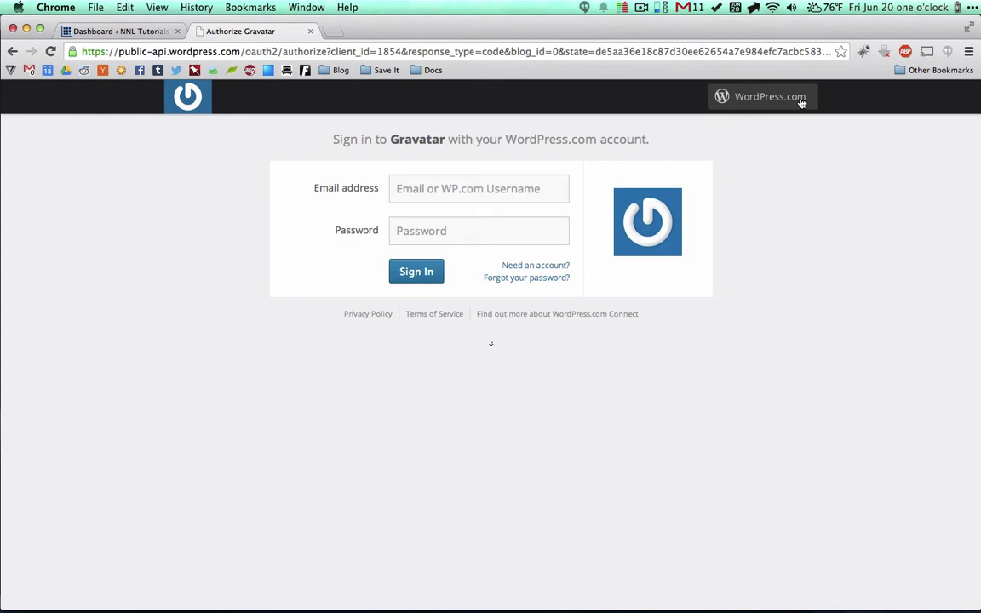
key(super+backslash)
key(Down)
key(Return)
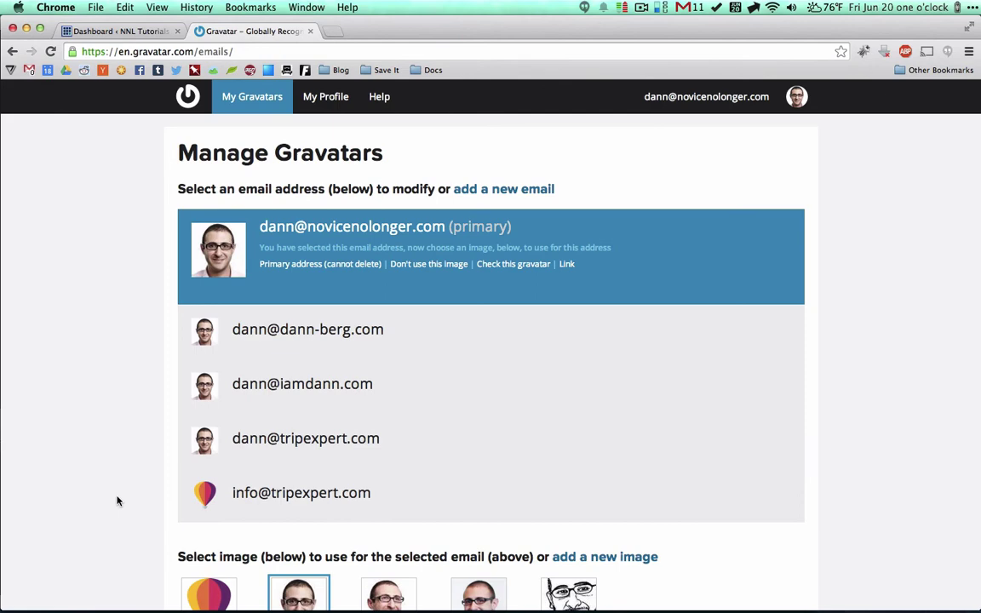
Step: Expand the second email address on Manage Gravatars and scroll through its avatar thumbnails
scroll(85, 477, down, 3)
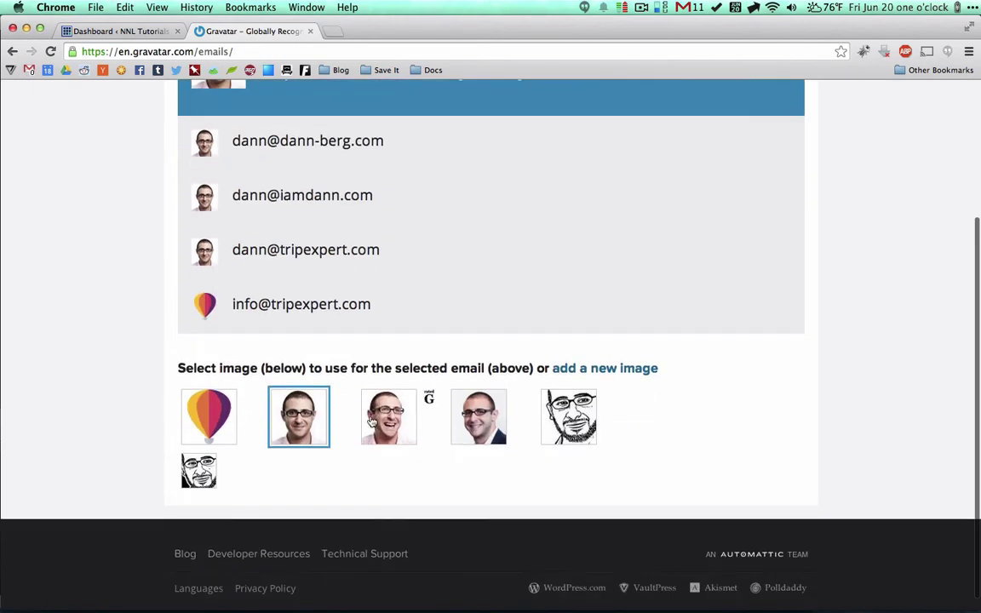
scroll(137, 307, up, 4)
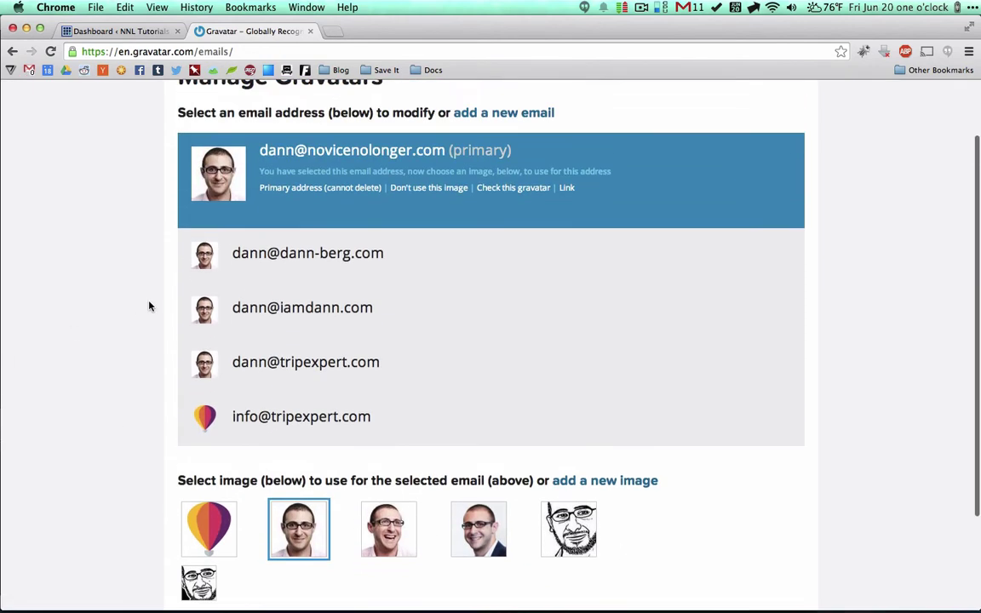
click(363, 329)
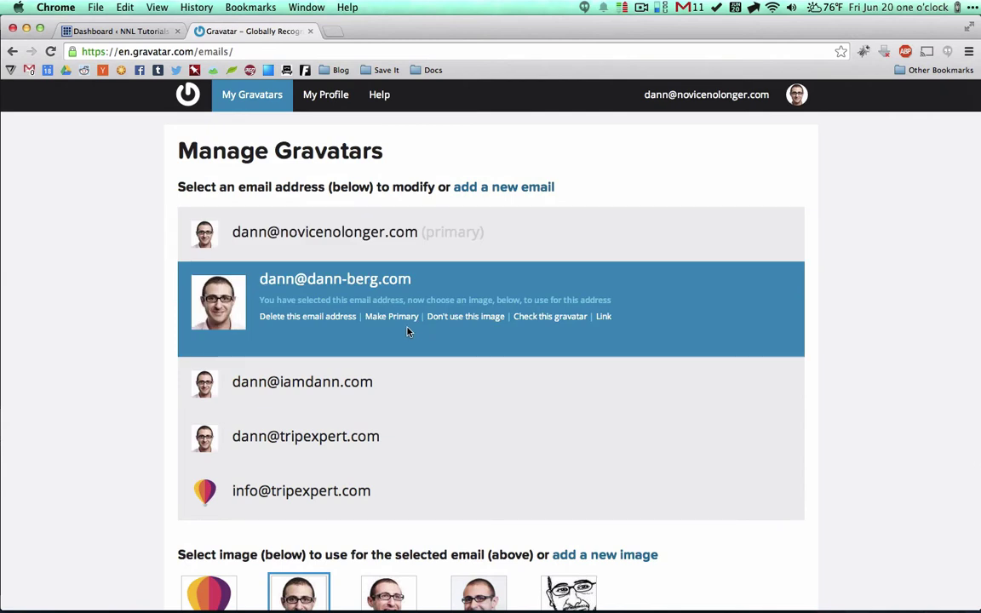
click(559, 235)
click(477, 328)
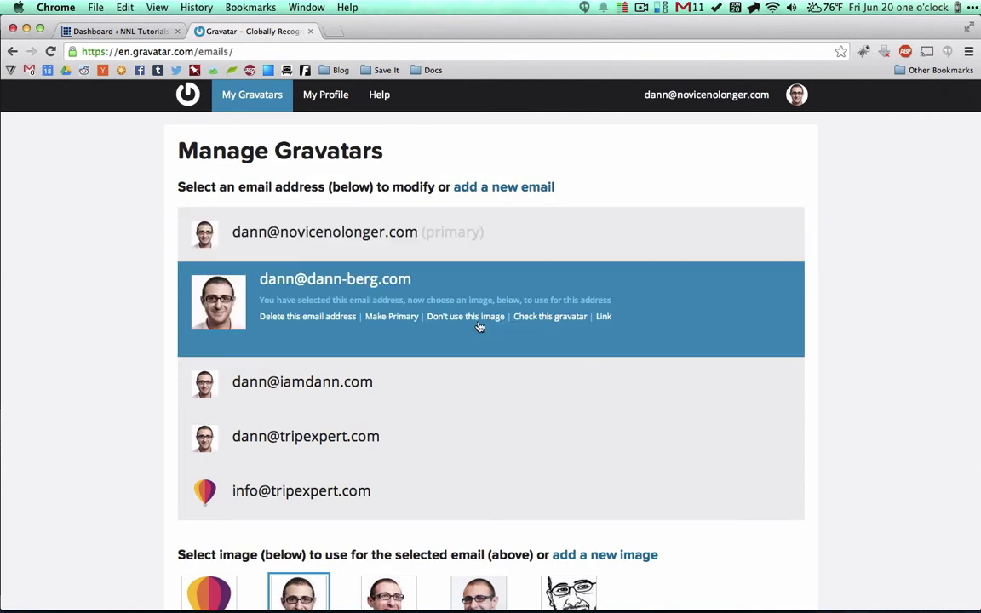
scroll(108, 341, down, 3)
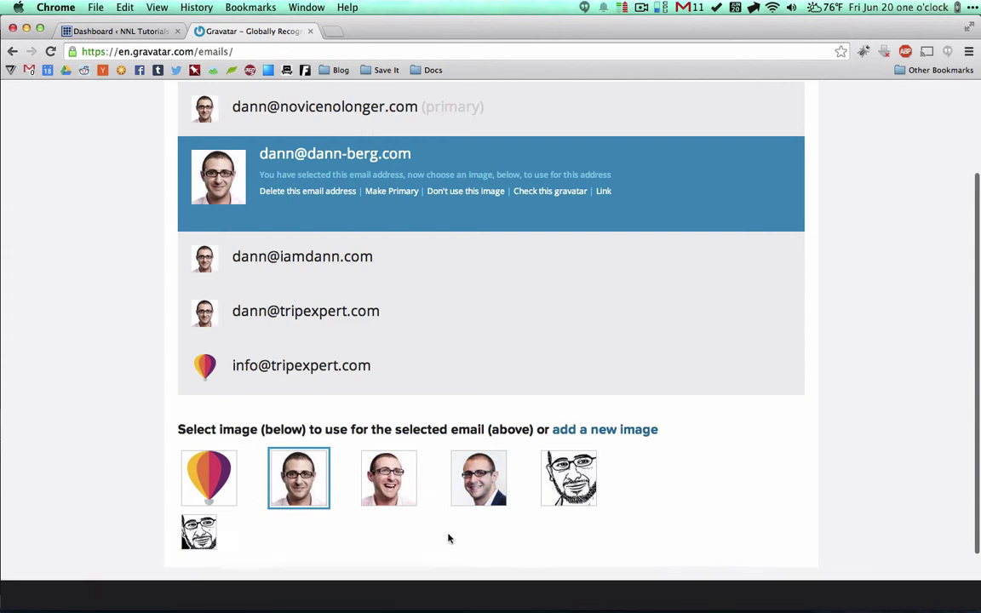
mouse_move(594, 453)
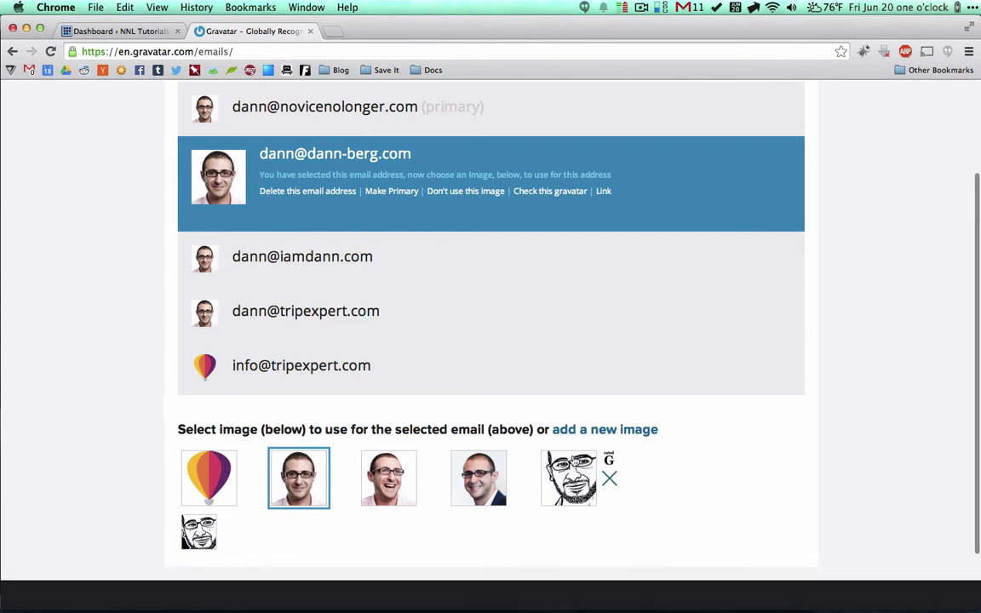
mouse_move(299, 484)
mouse_move(384, 498)
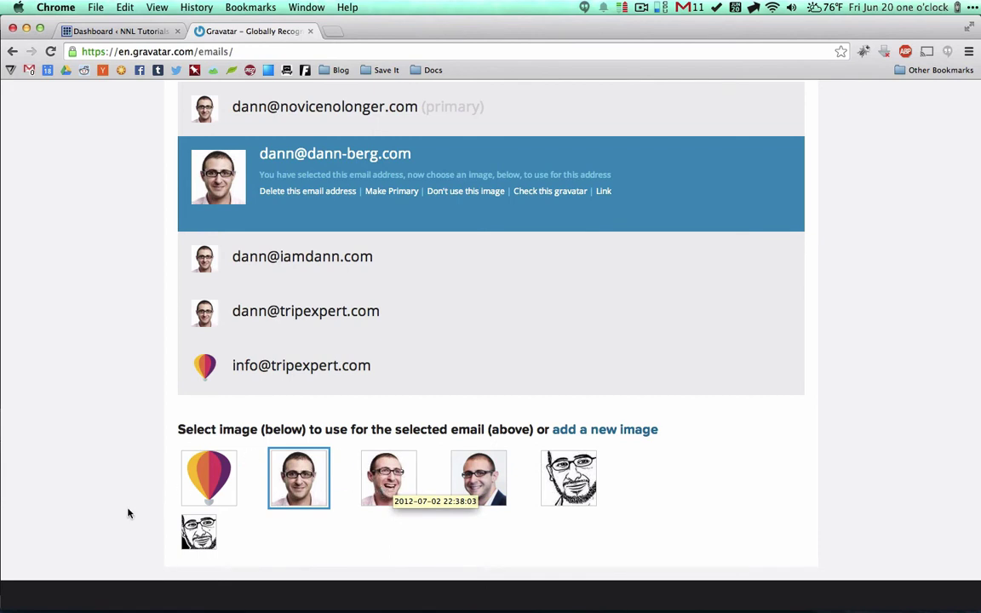
scroll(161, 460, up, 1)
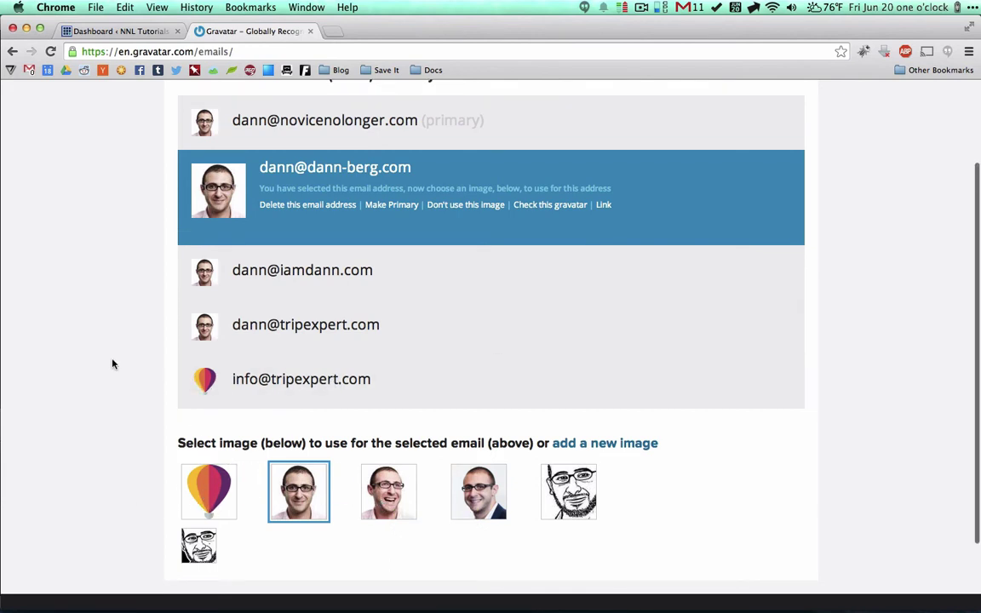
scroll(102, 349, up, 3)
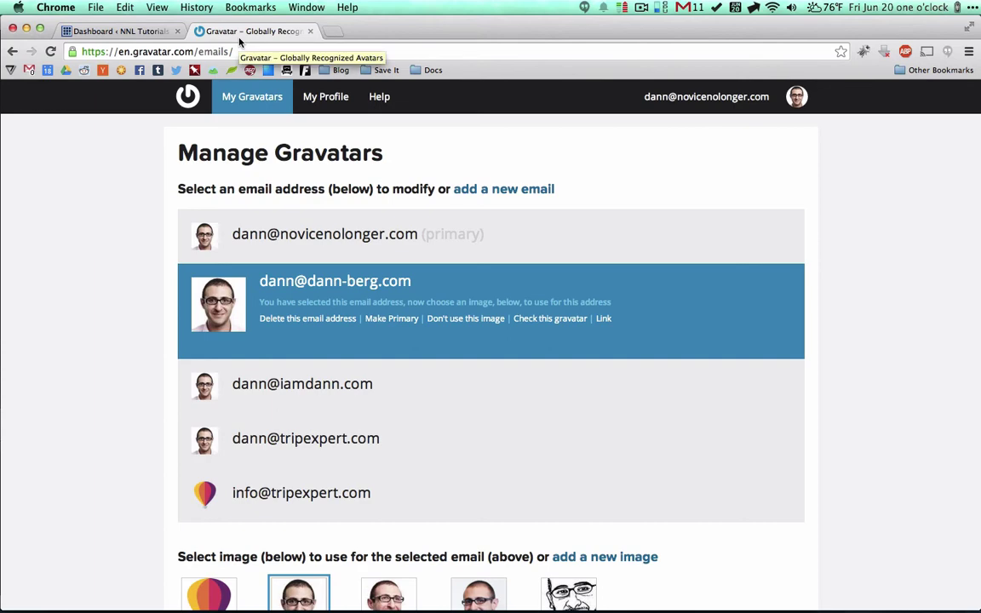
Step: Replace the Gravatar tab with the NNL Tutorials homepage, then return to the Dashboard
click(79, 32)
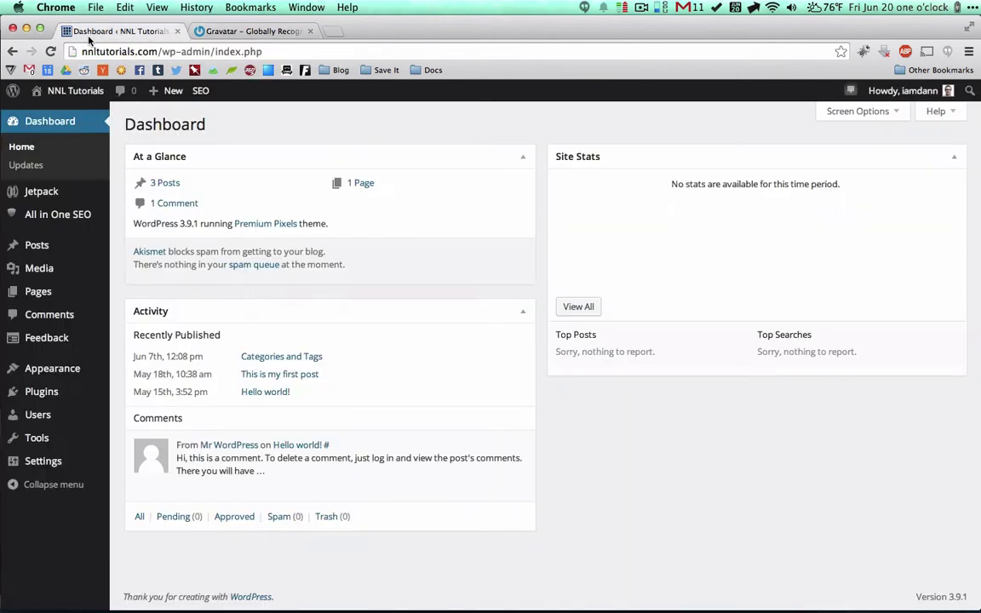
click(234, 34)
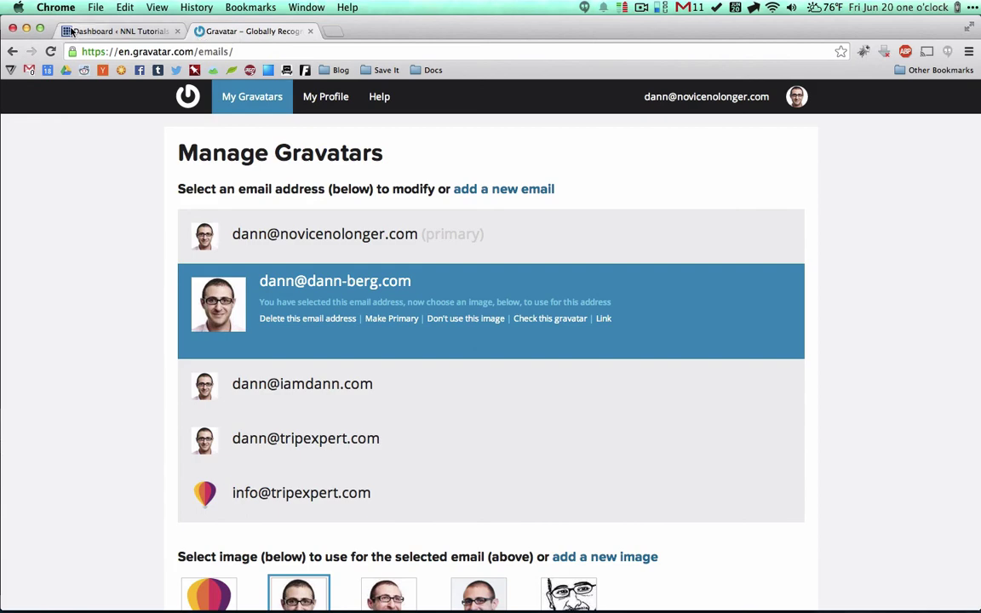
click(118, 30)
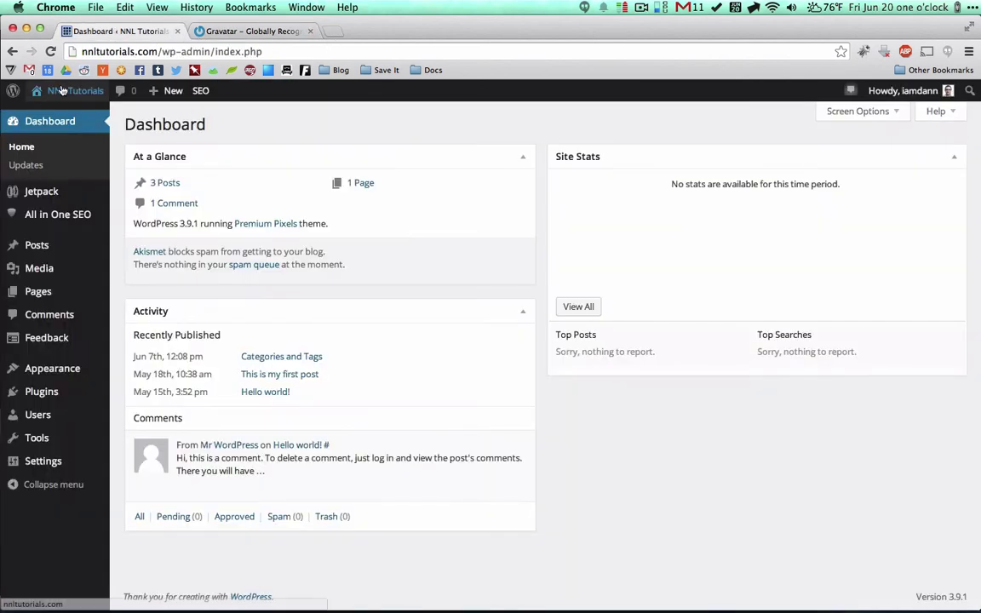
super+click(57, 118)
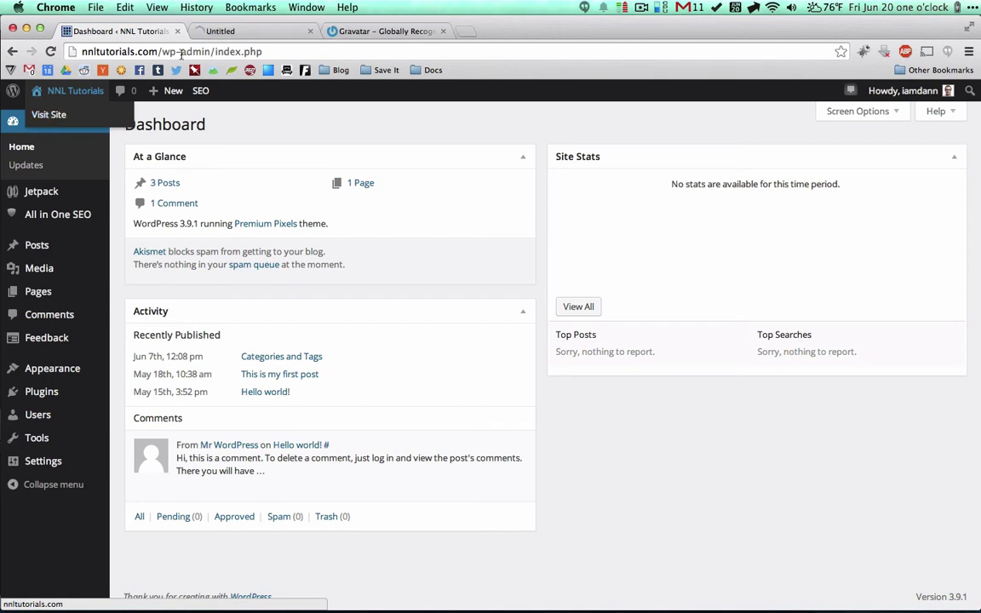
click(443, 31)
click(228, 31)
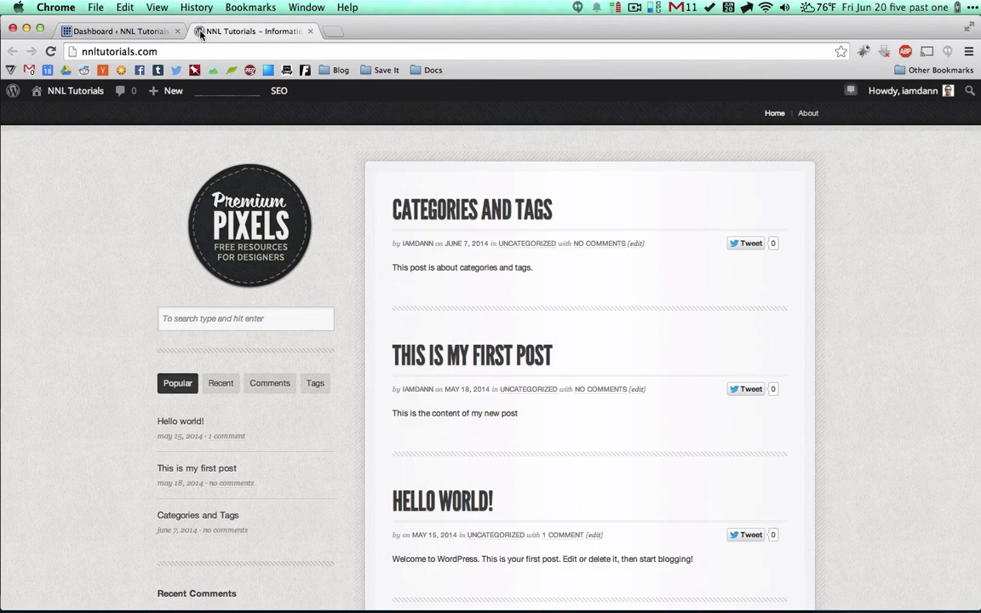
click(119, 31)
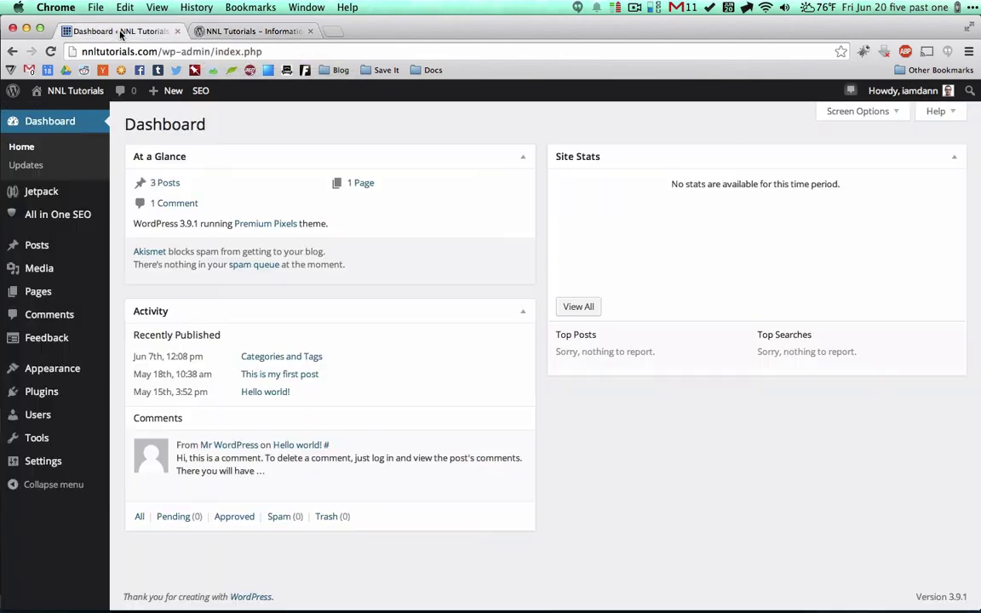
Step: Open Theme Options and highlight the Custom Favicon field's 16px x 16px size note
mouse_move(34, 368)
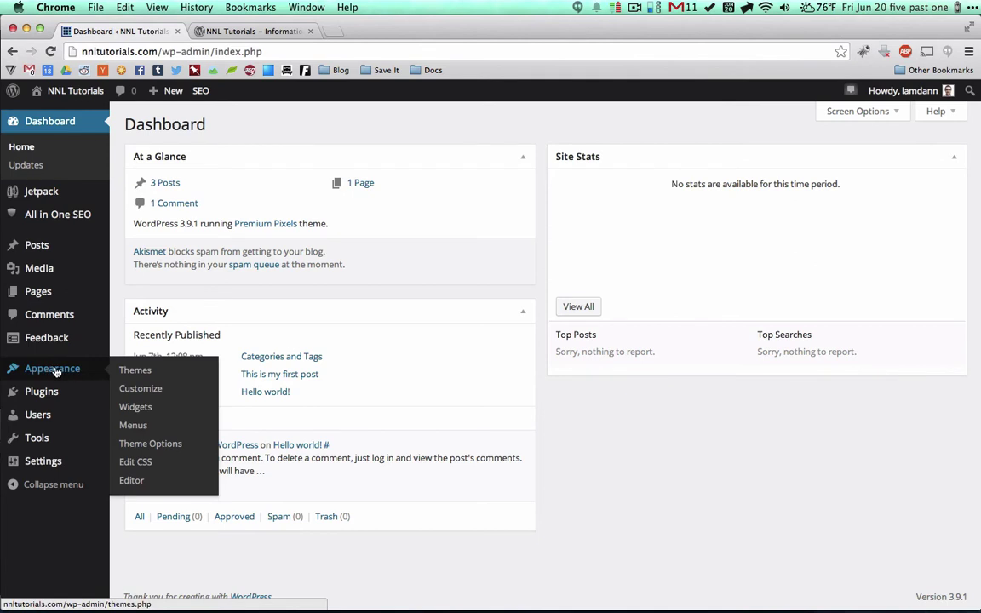
click(148, 445)
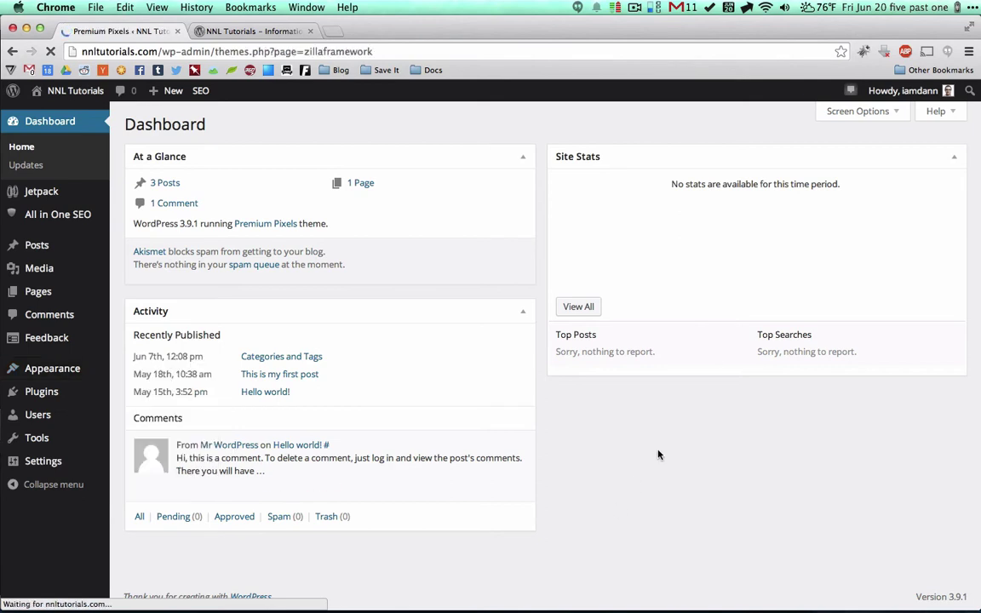
scroll(237, 435, down, 3)
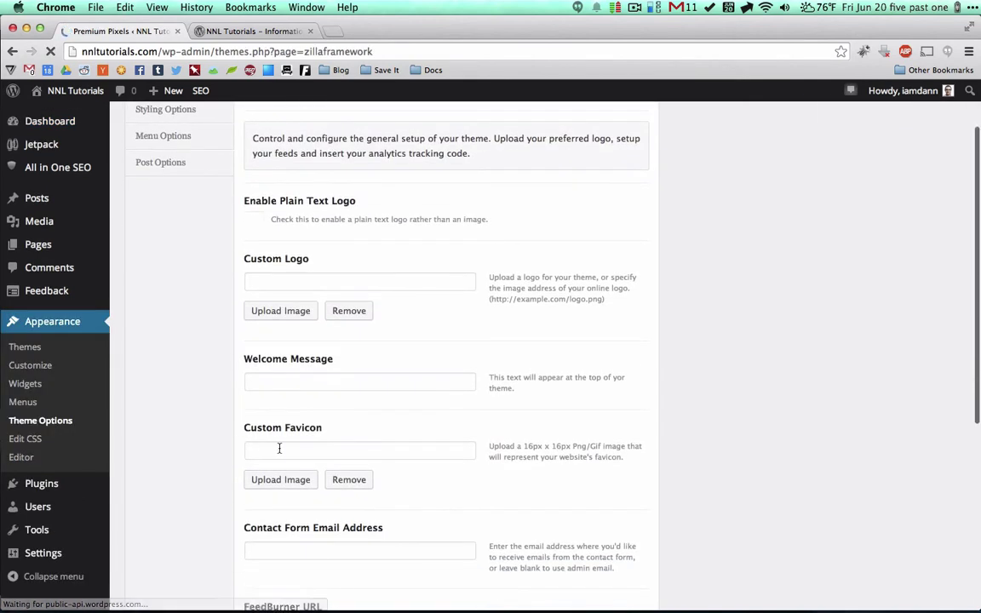
click(274, 448)
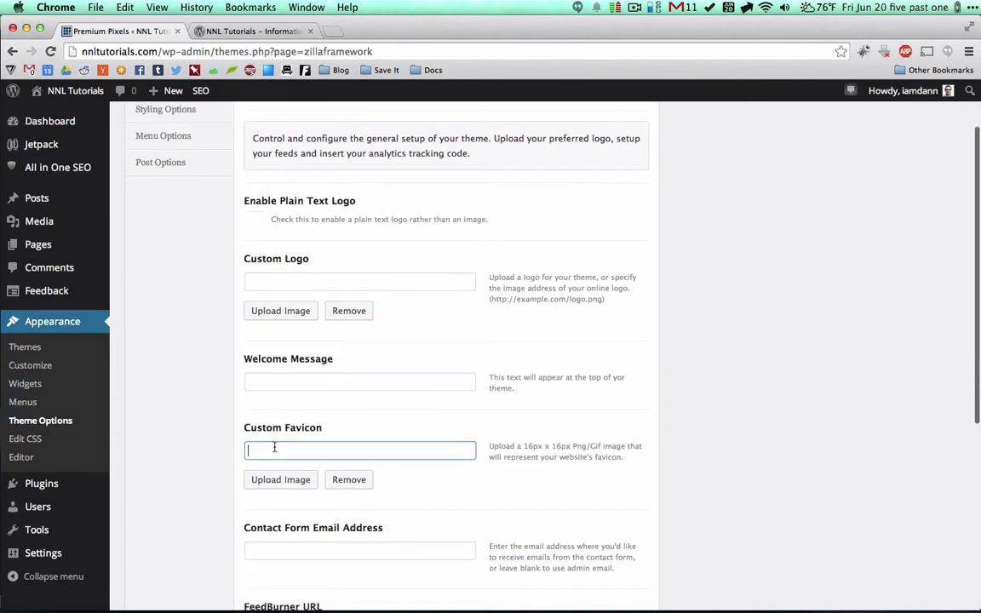
click(524, 445)
drag(525, 446, 570, 446)
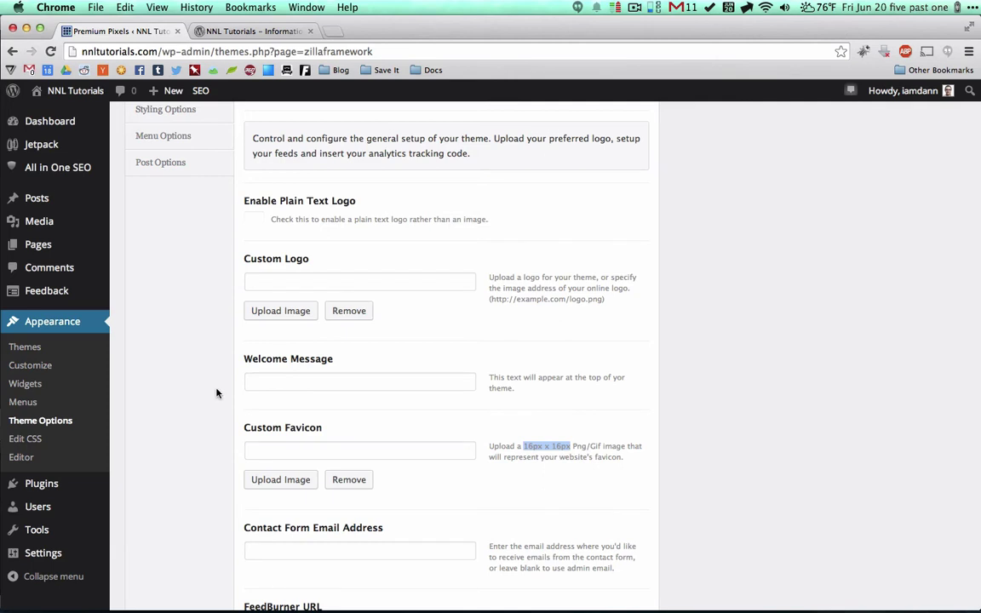
click(278, 450)
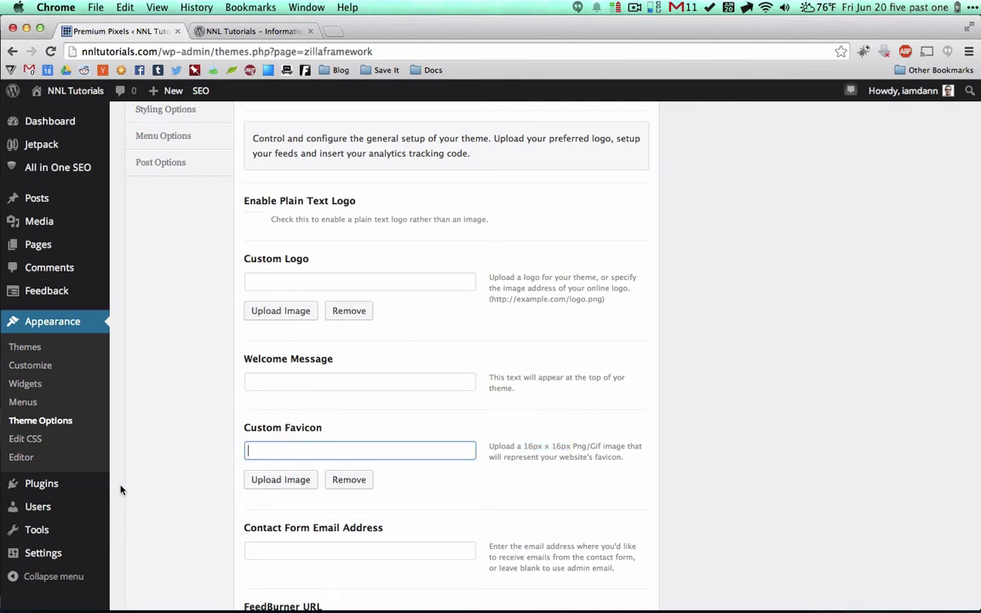
mouse_move(34, 483)
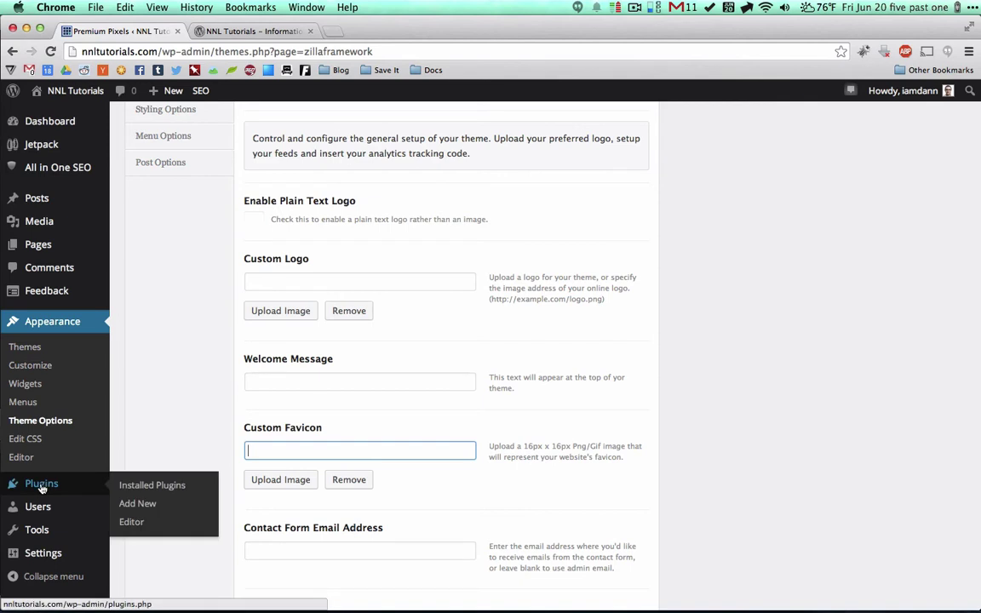
Step: Search for 'all in one favicon', then install and activate the All In One Favicon plugin
click(137, 506)
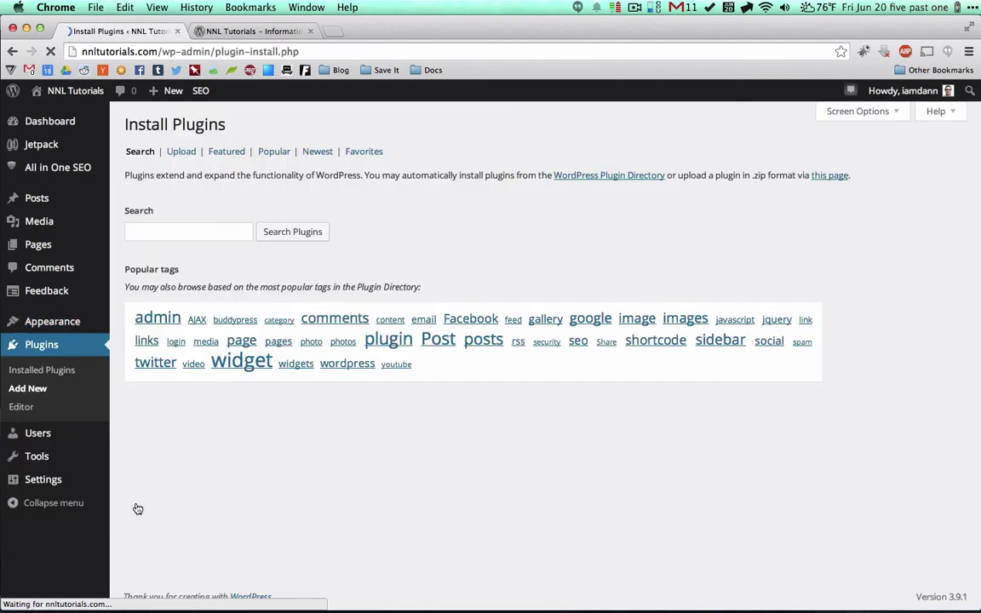
text(all in one s)
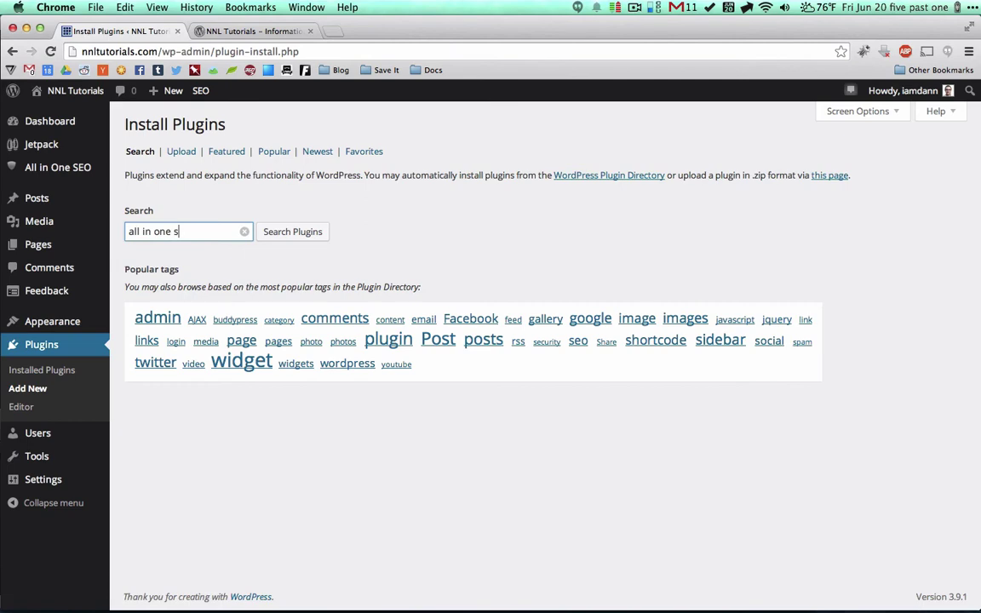
key(BackSpace)
text(favicon)
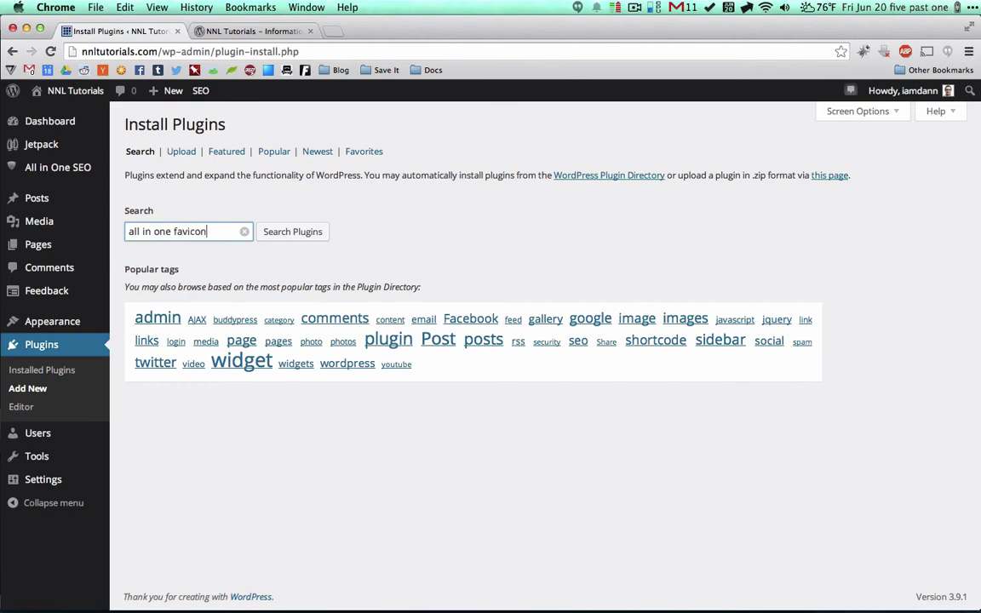
key(Return)
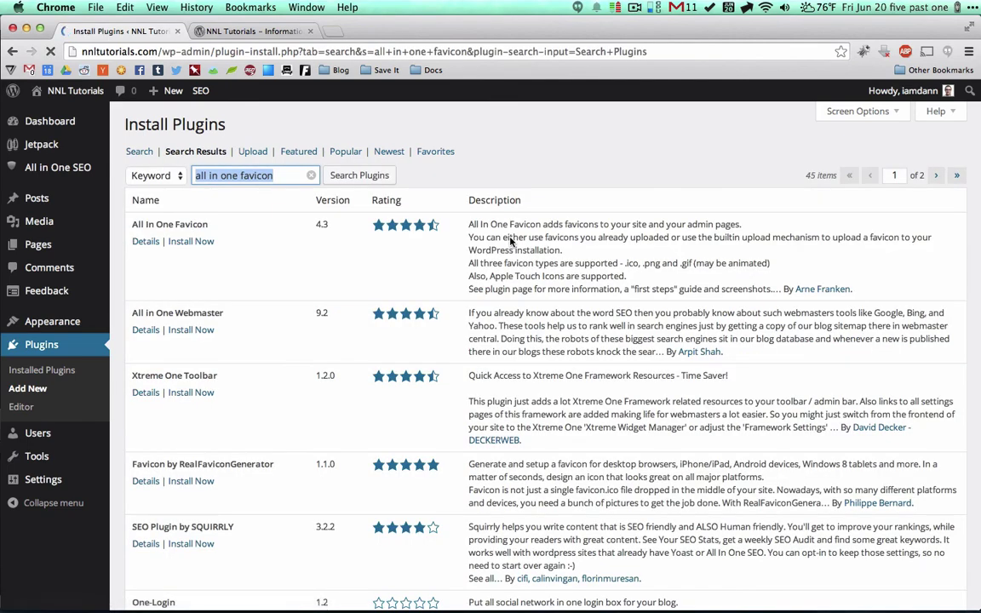
click(191, 243)
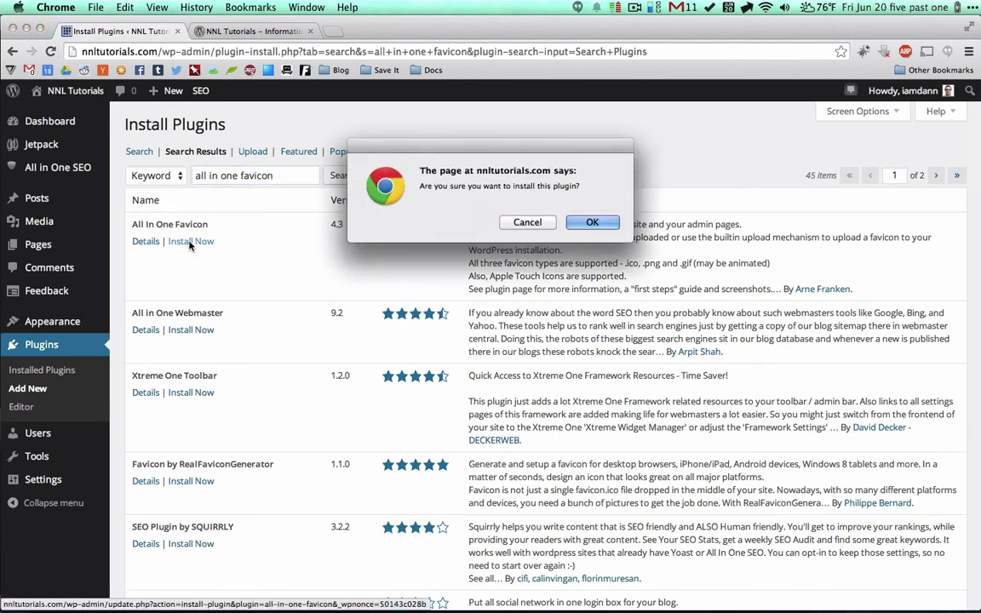
click(588, 222)
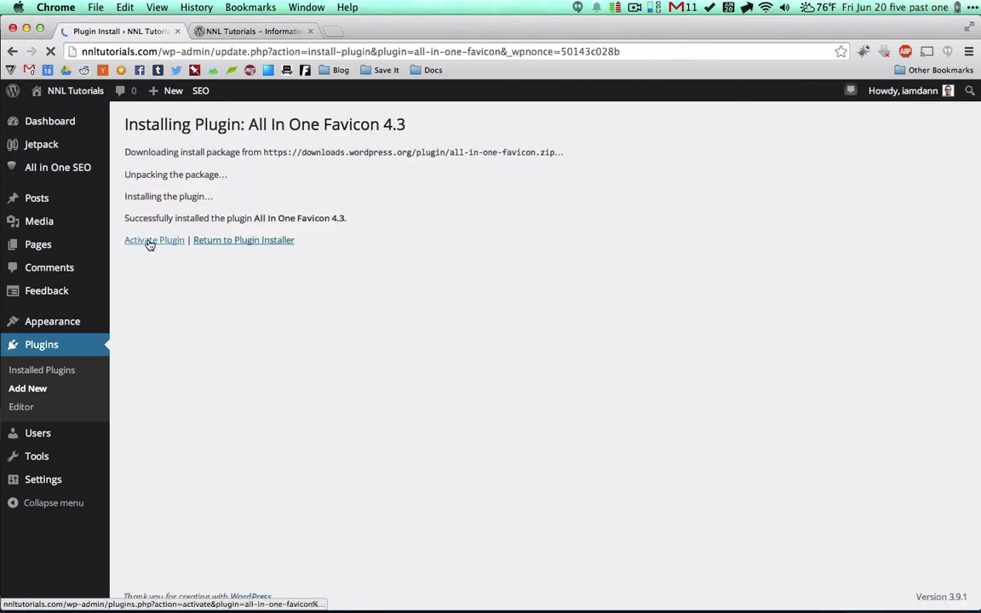
click(150, 244)
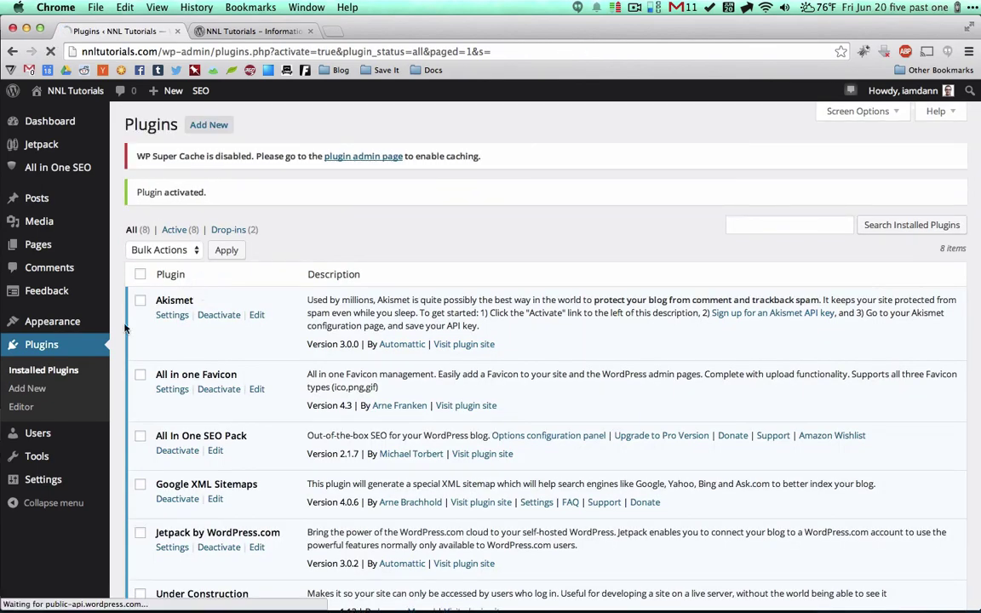
Step: Open the All in one Favicon page under Settings
mouse_move(34, 485)
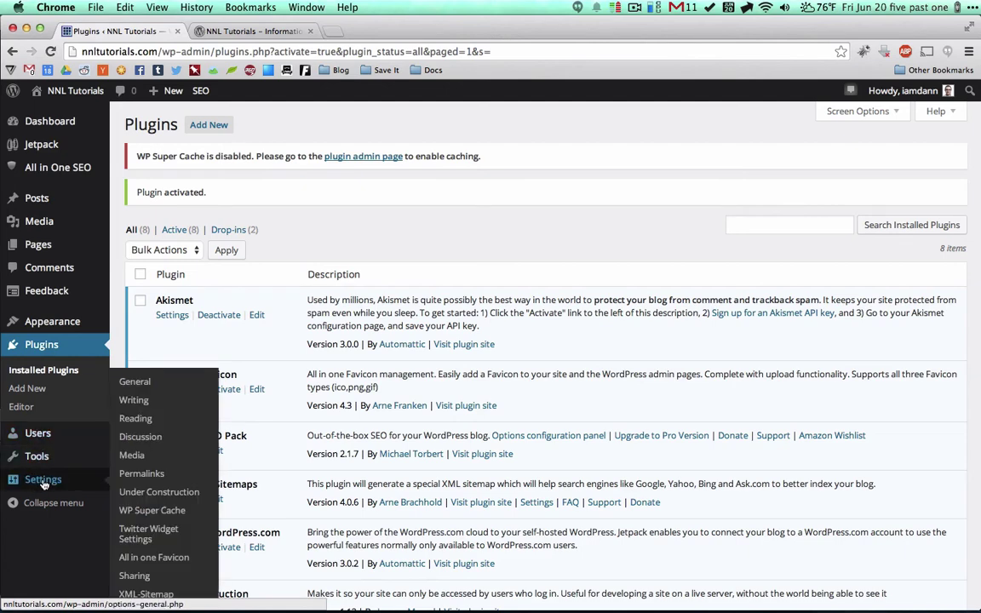
scroll(159, 514, down, 2)
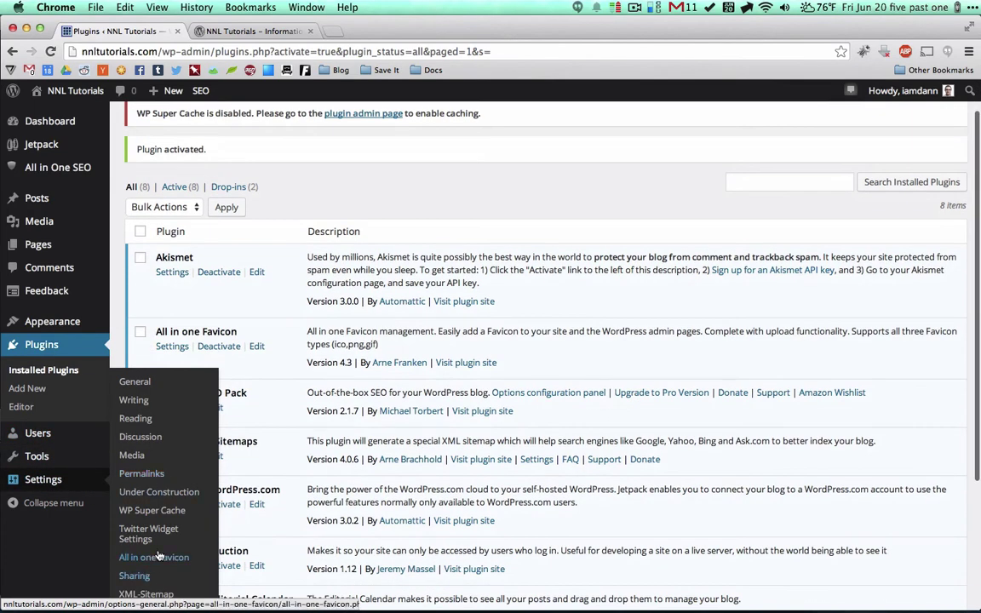
click(153, 559)
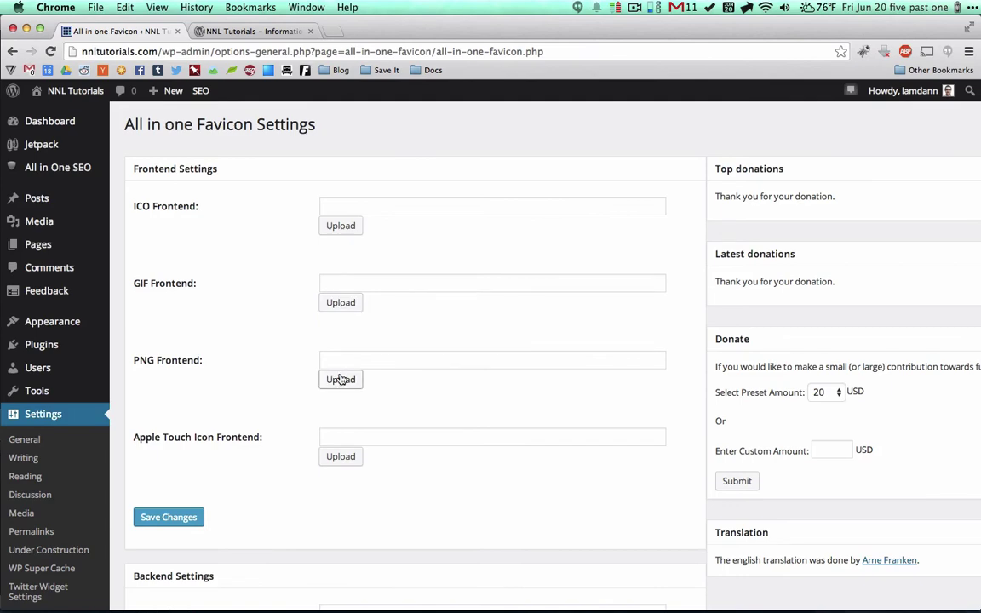
scroll(212, 368, down, 5)
scroll(248, 285, down, 15)
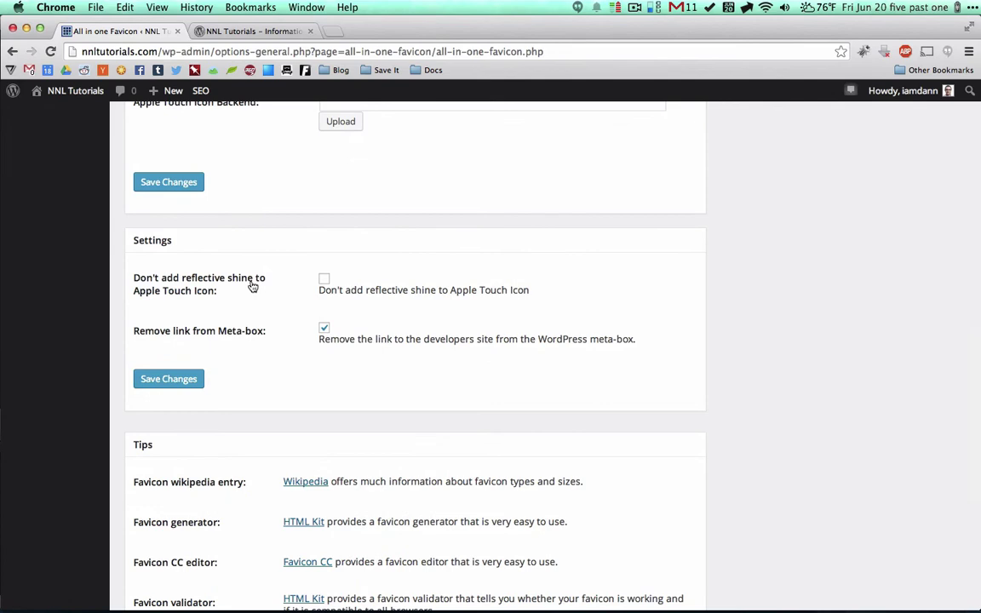
scroll(252, 287, up, 20)
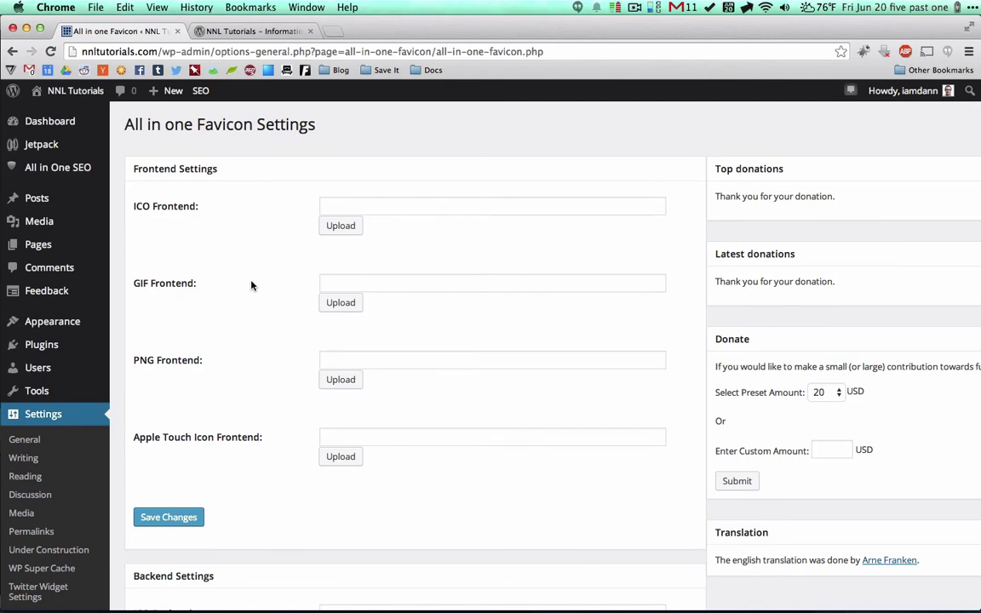
click(357, 206)
click(373, 283)
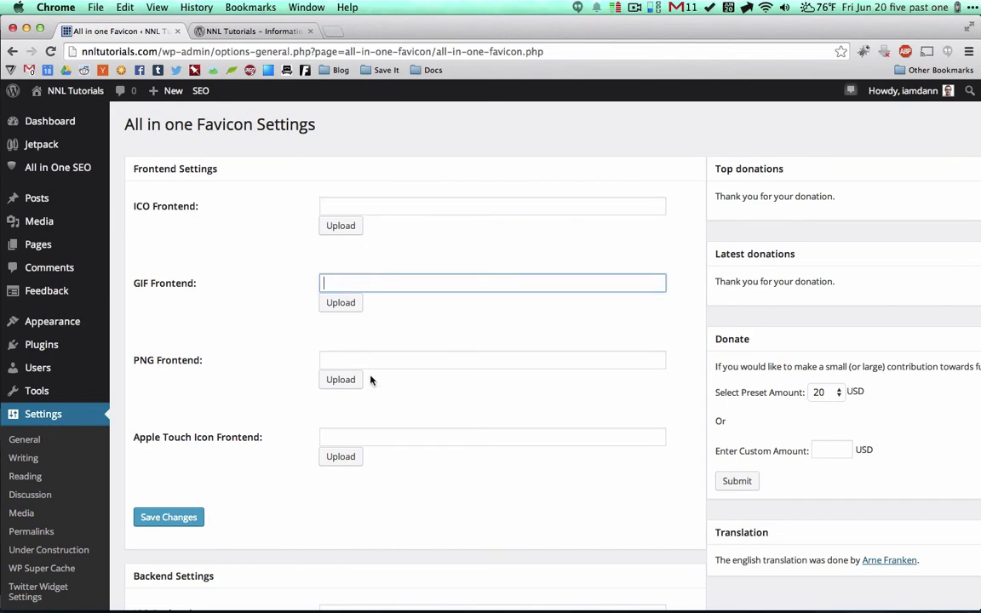
click(385, 359)
click(377, 437)
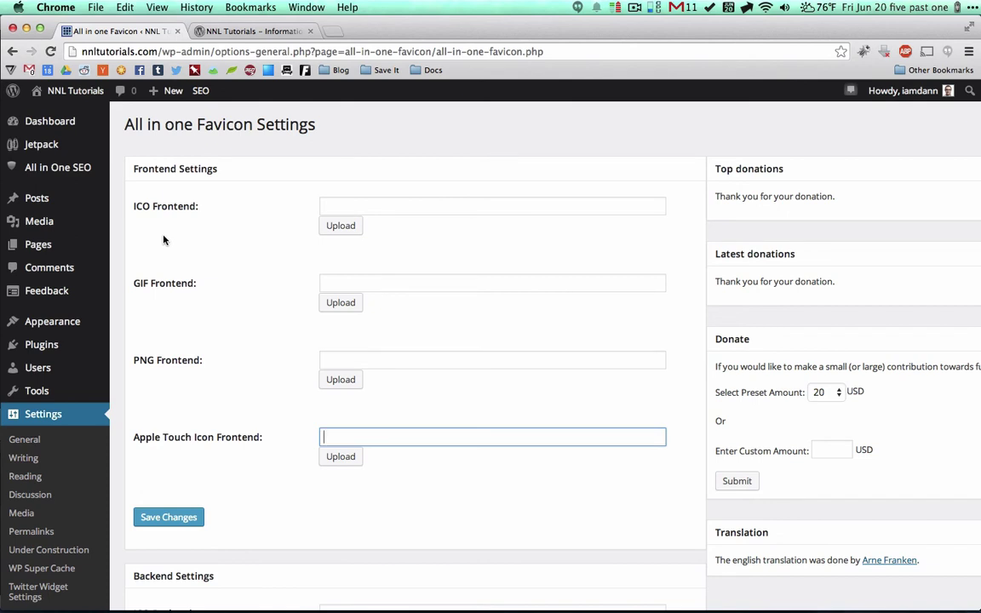
click(239, 32)
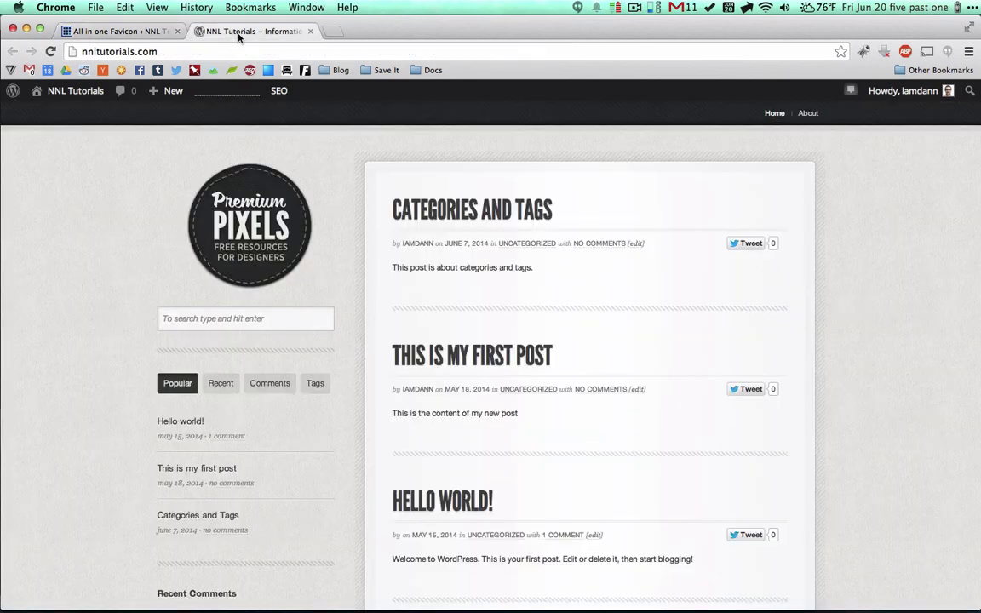
double_click(418, 388)
scroll(418, 383, down, 2)
scroll(400, 358, up, 3)
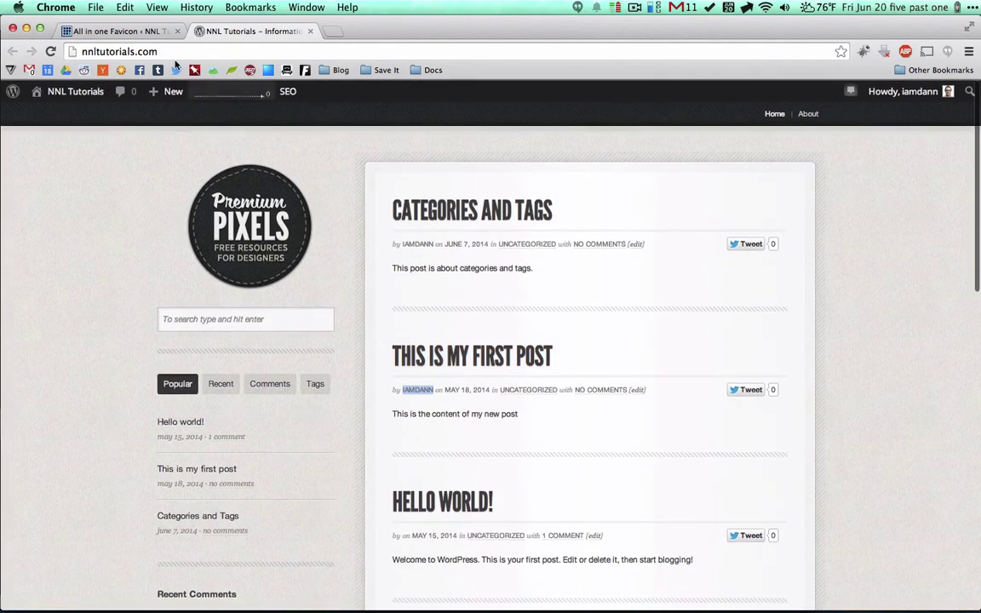
click(93, 31)
scroll(152, 368, down, 5)
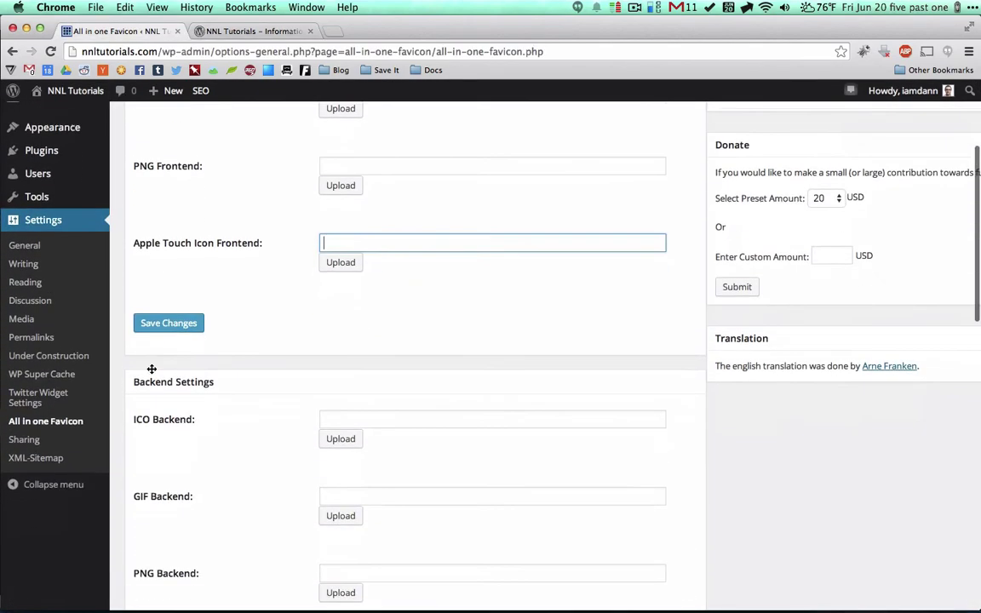
scroll(151, 369, up, 3)
mouse_move(51, 285)
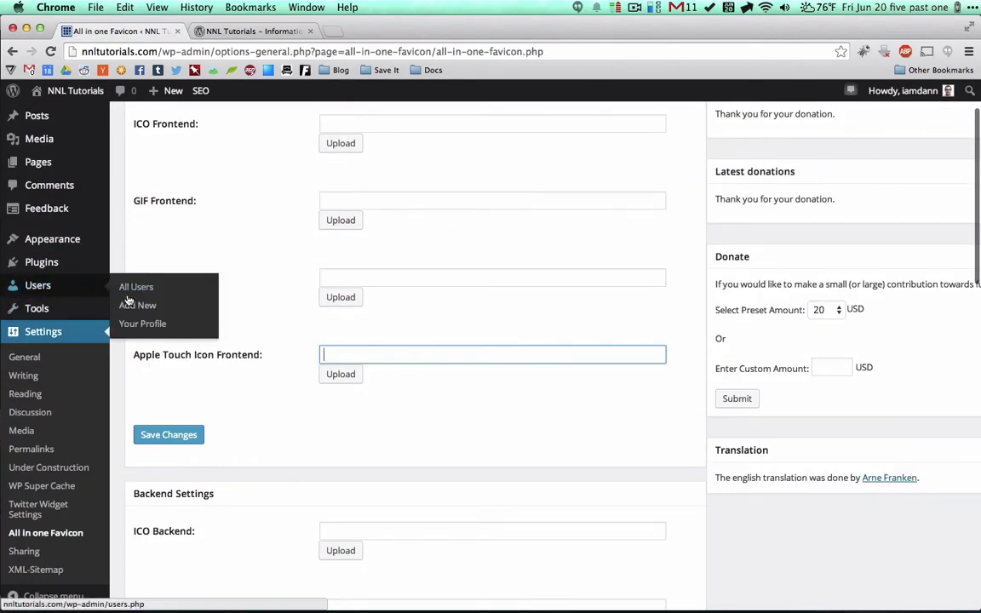
Step: Open Your Profile and scroll through its fields
click(153, 324)
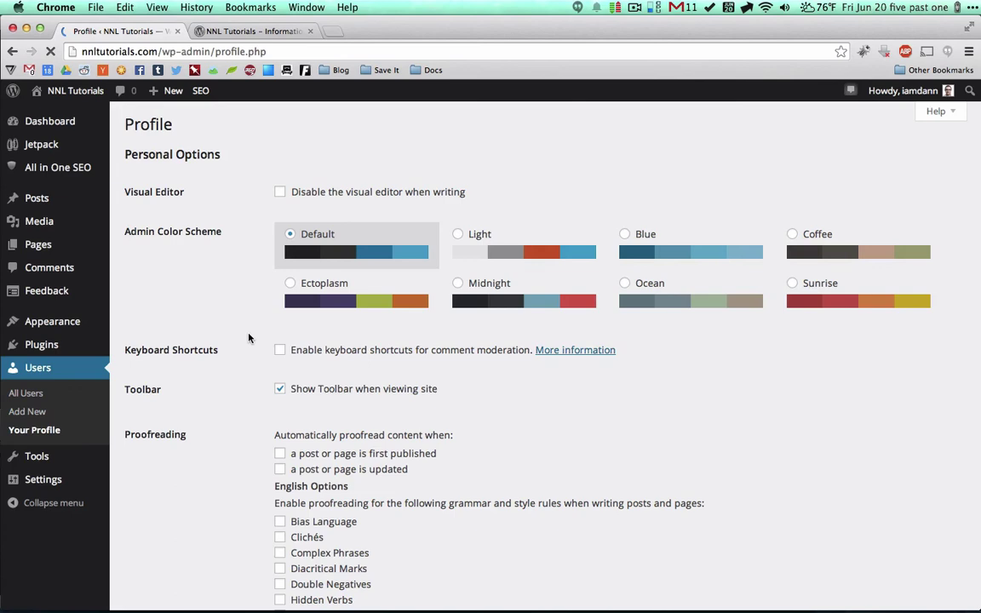
scroll(241, 405, down, 9)
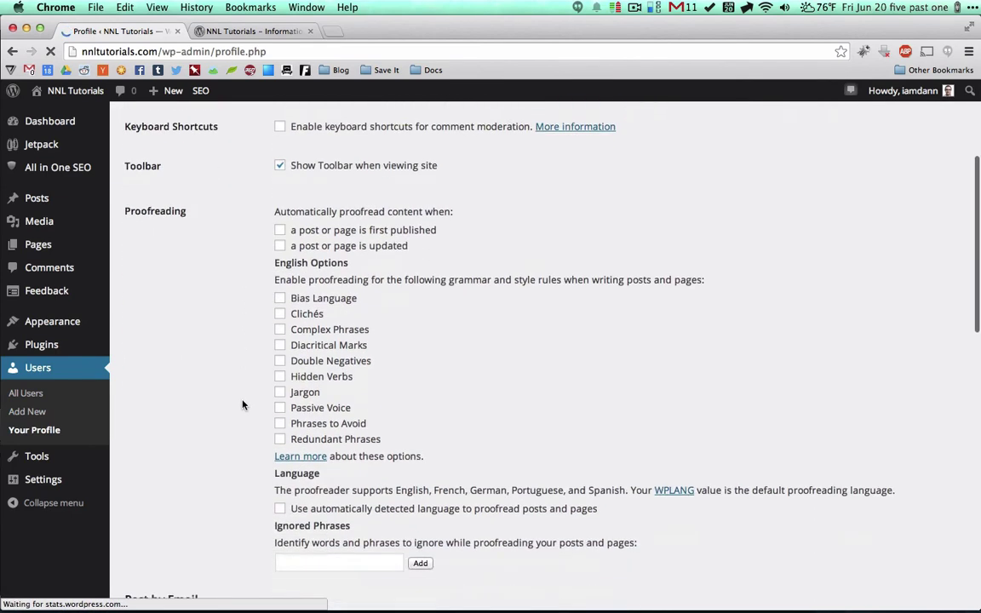
scroll(242, 404, down, 10)
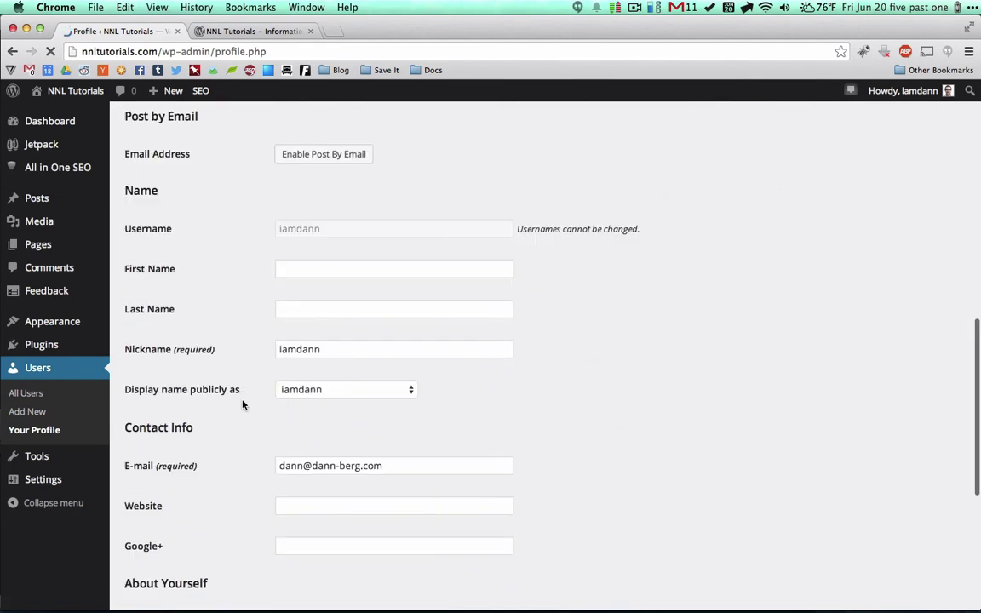
scroll(242, 405, down, 2)
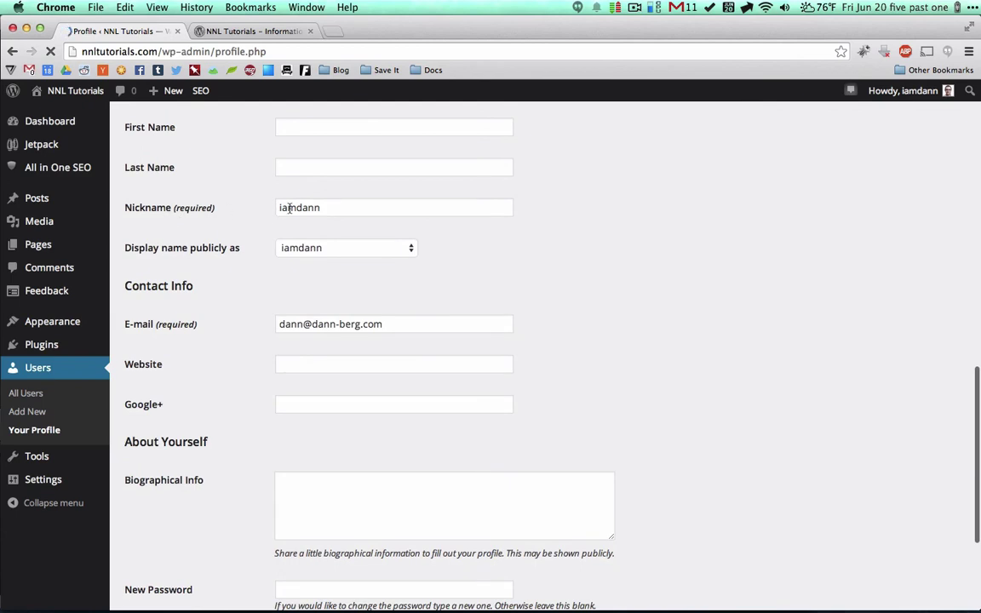
scroll(258, 206, up, 2)
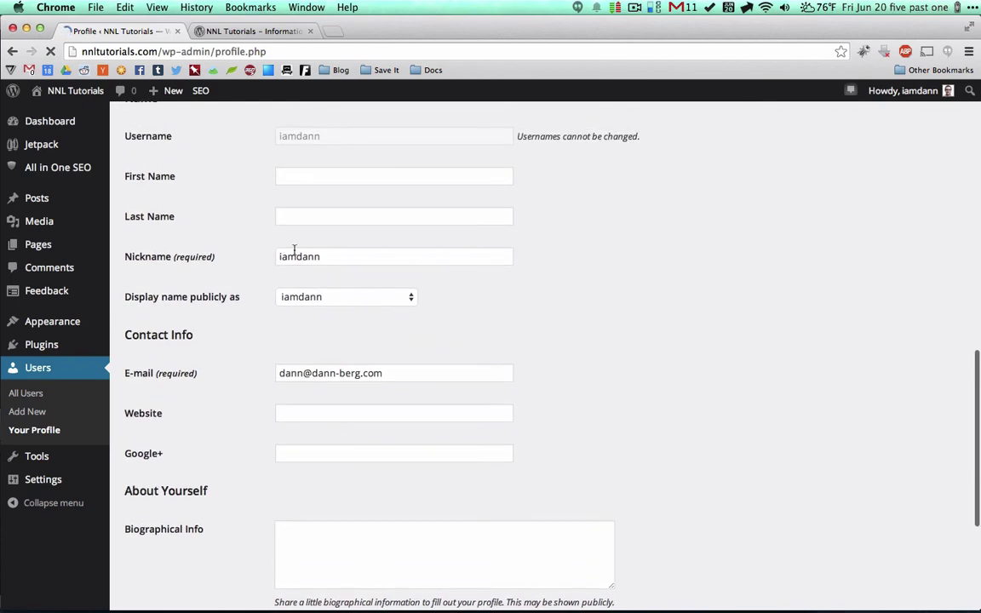
Step: Set the nickname to Dann and choose Dann as the public display name
double_click(313, 258)
text(Dann)
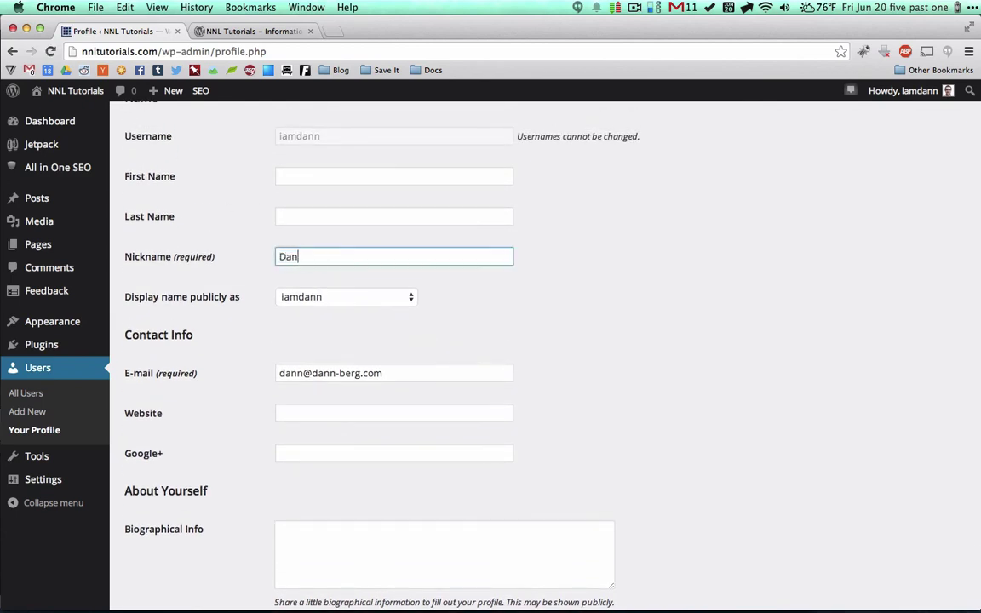
click(309, 297)
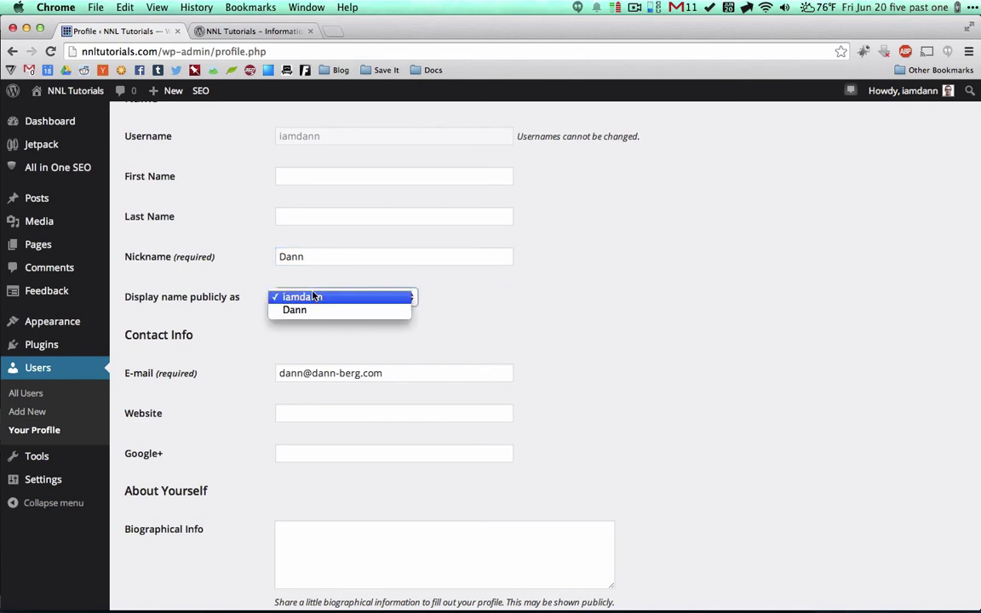
click(317, 311)
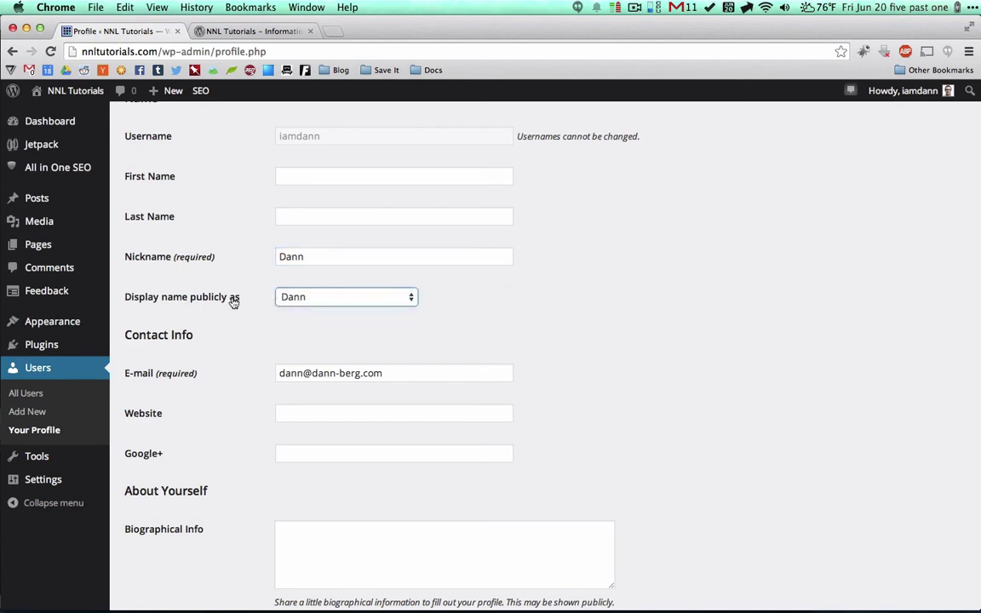
scroll(252, 444, down, 5)
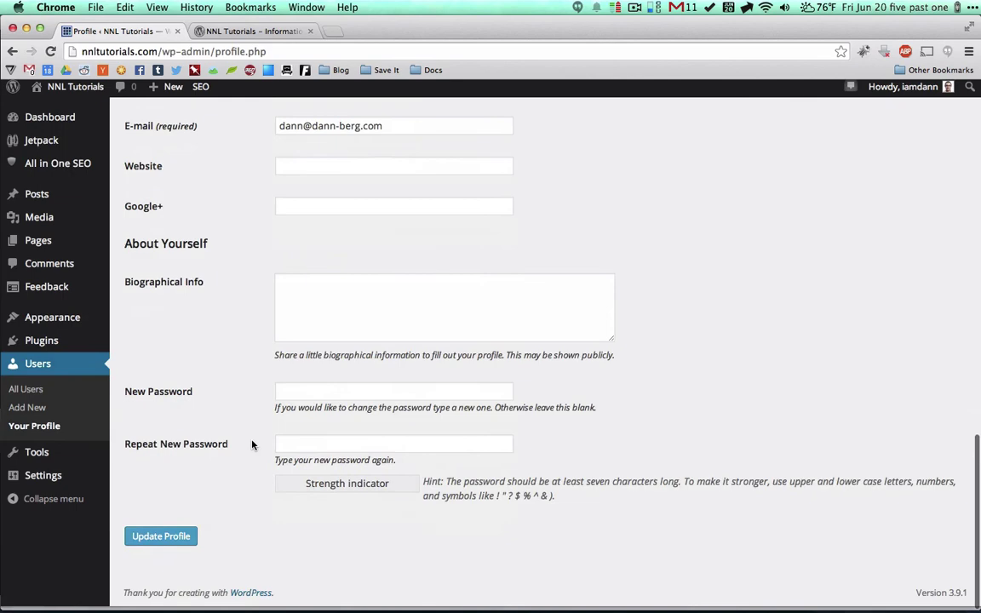
scroll(245, 258, up, 3)
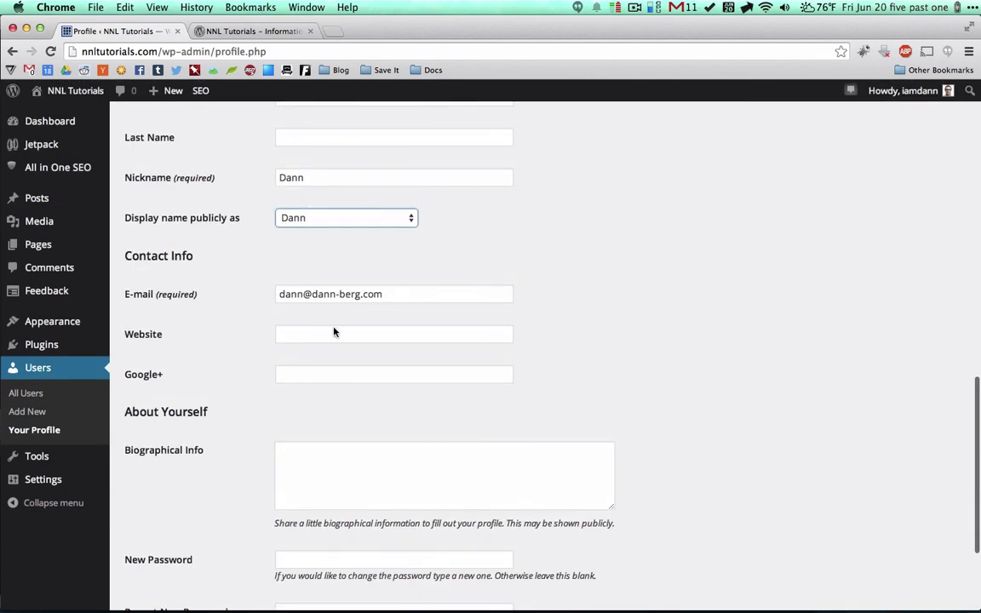
scroll(243, 440, down, 4)
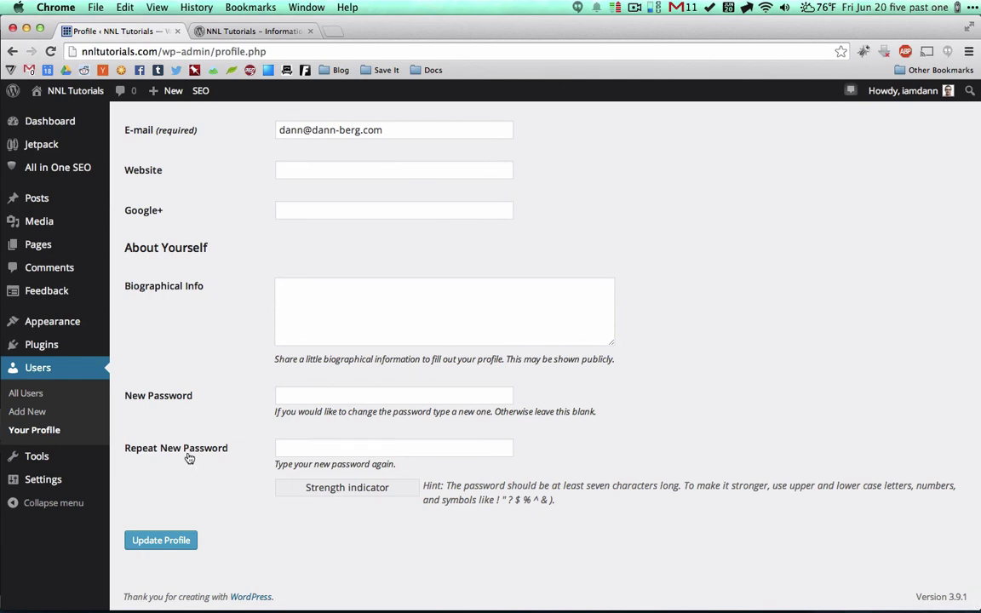
Step: Save the profile and reload the site's front page to see Dann
click(164, 541)
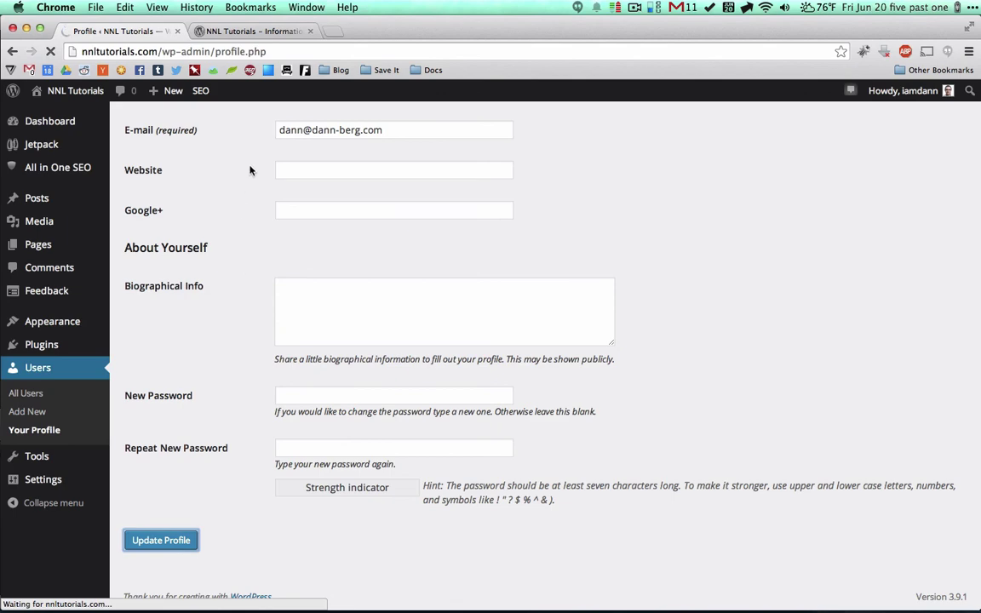
click(255, 31)
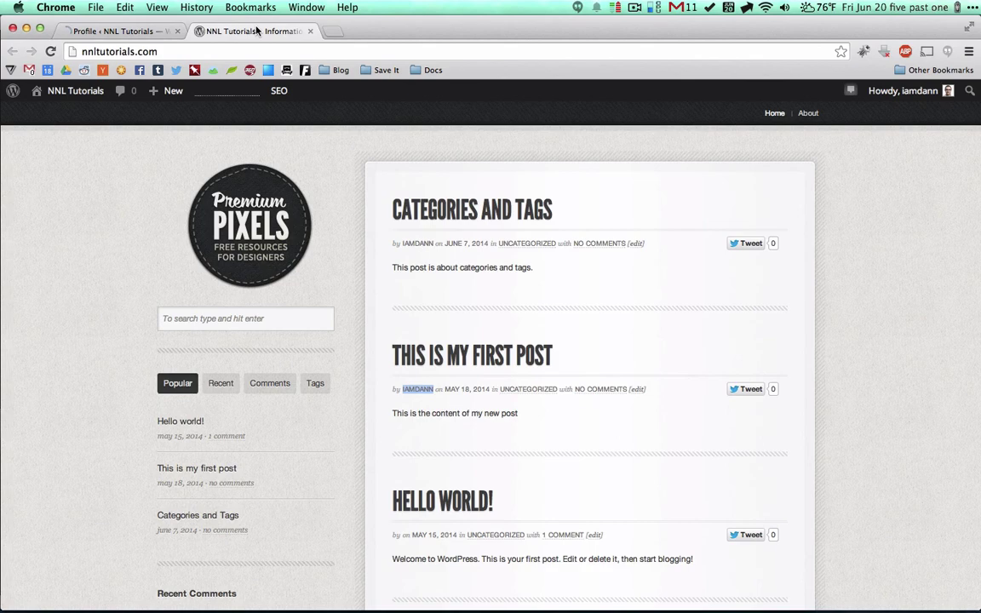
key(super+r)
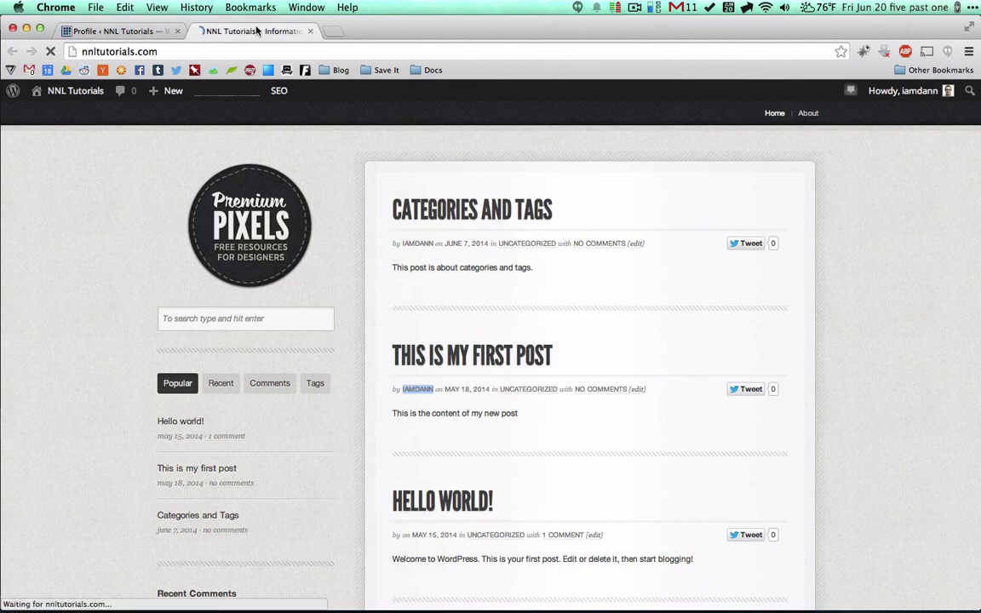